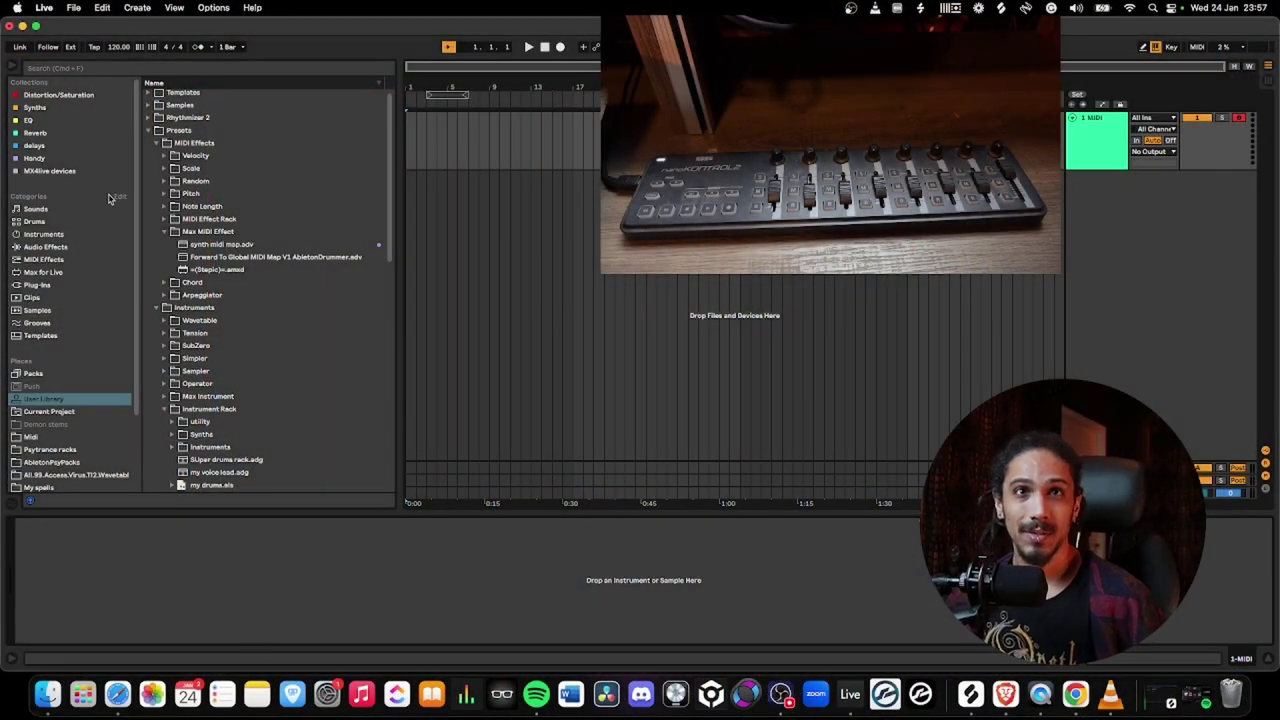
- Find 'serum' in the Synths collection, load Serum onto the MIDI track and reposition its window
click(121, 69)
text(serum)
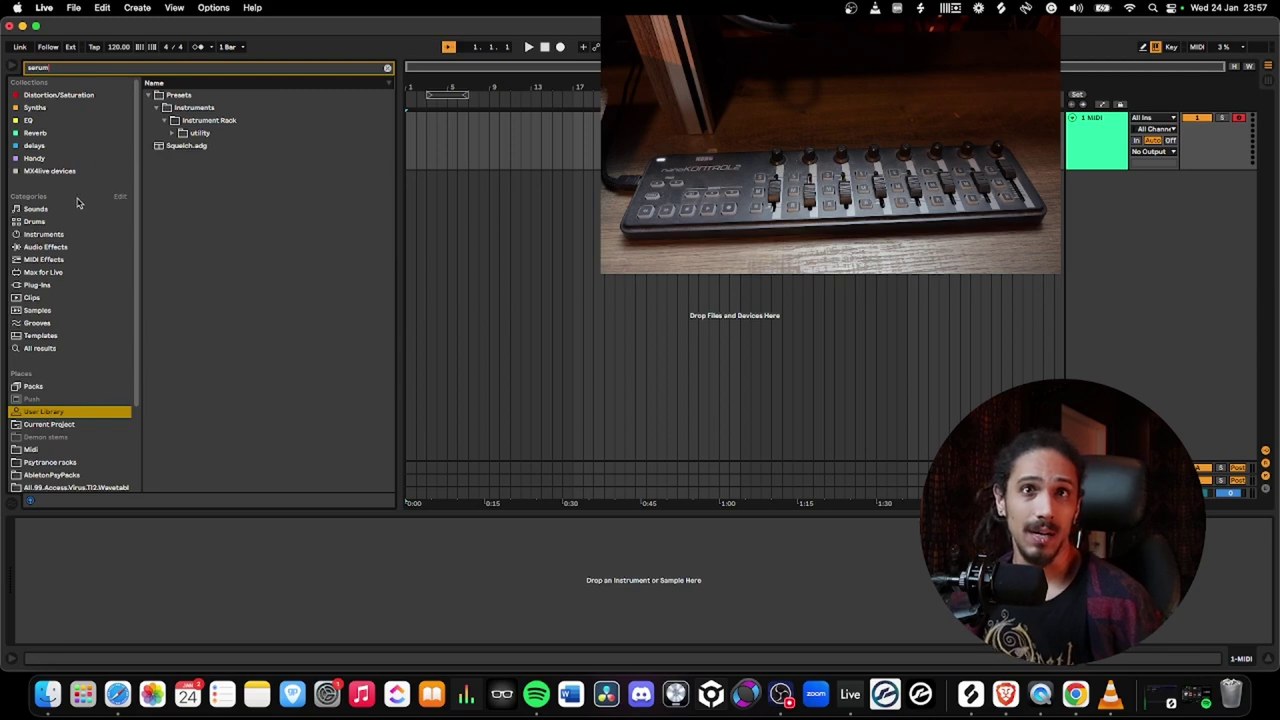
click(35, 107)
drag(180, 97, 260, 585)
click(453, 178)
drag(453, 178, 523, 104)
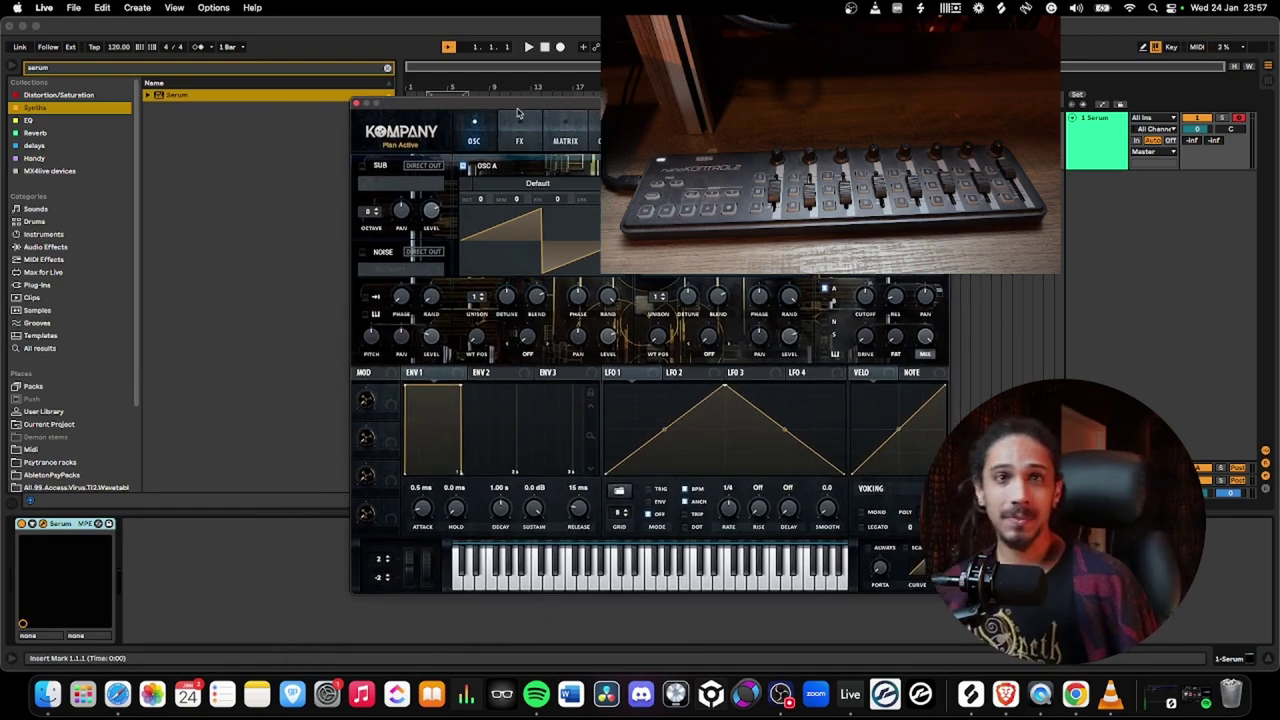
click(70, 529)
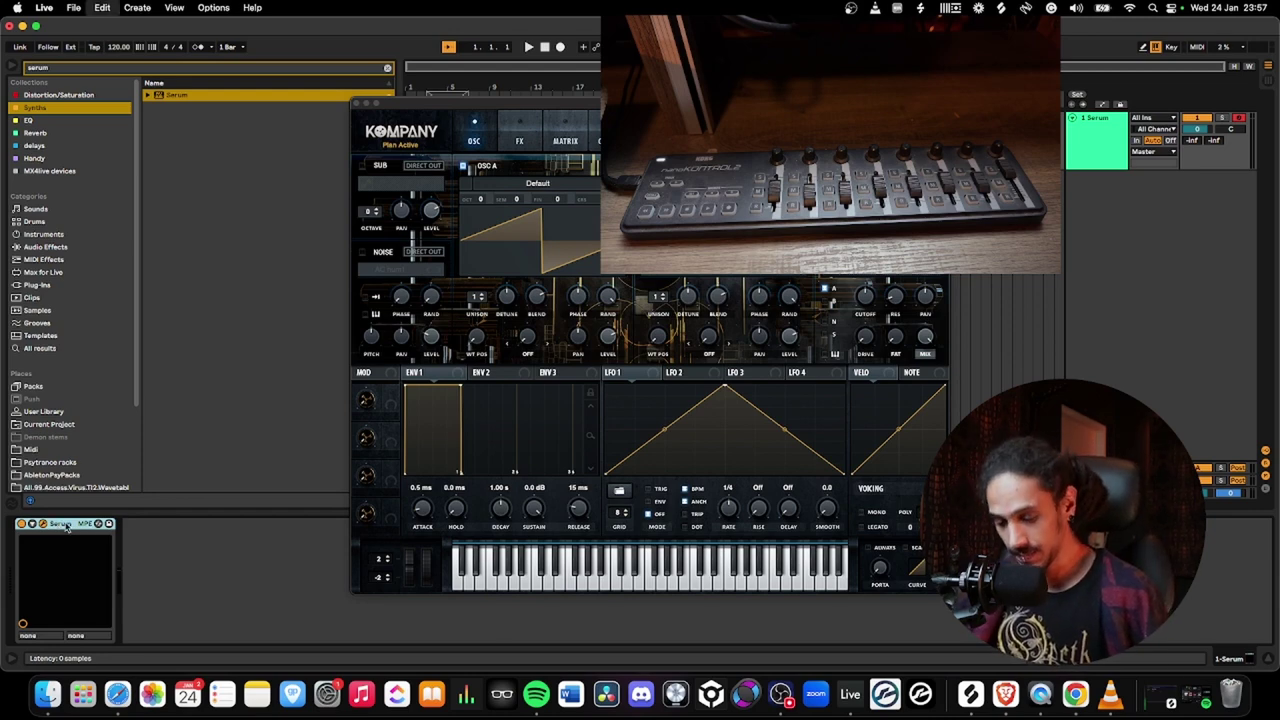
- Group Serum into an Instrument Rack, trim its macros from eight to four, and enable macro mapping
key(super+g)
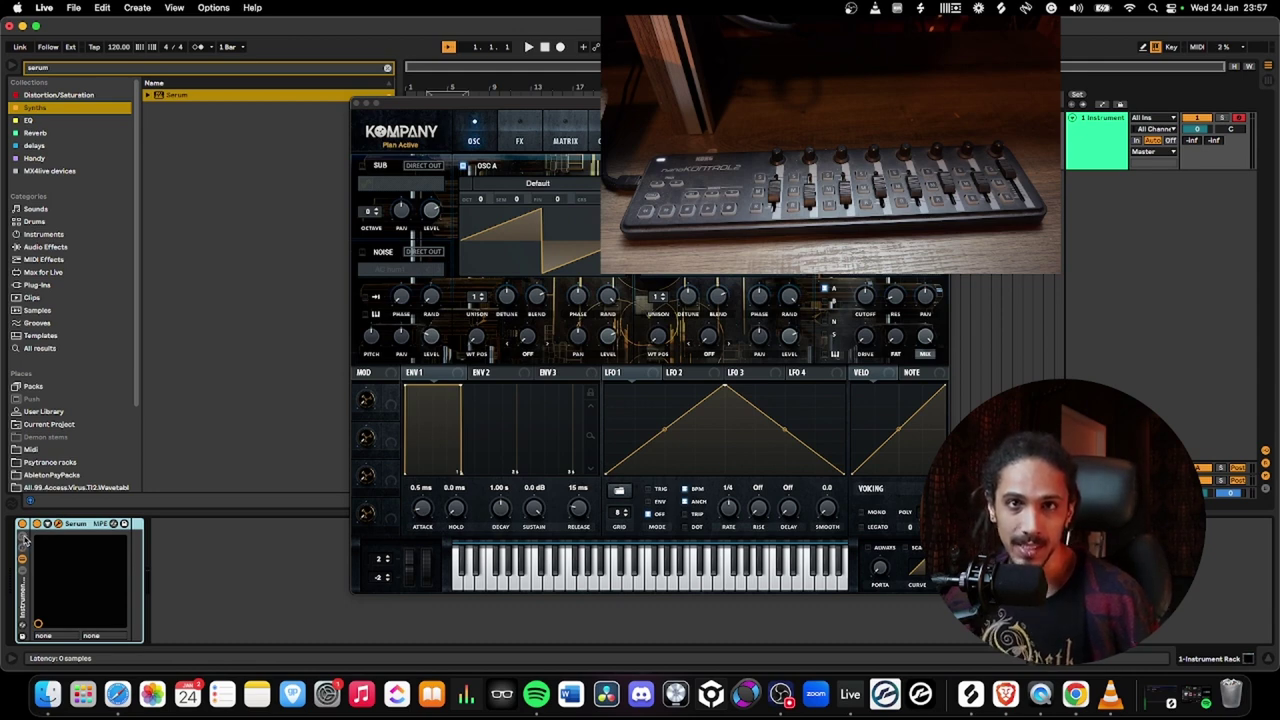
click(24, 540)
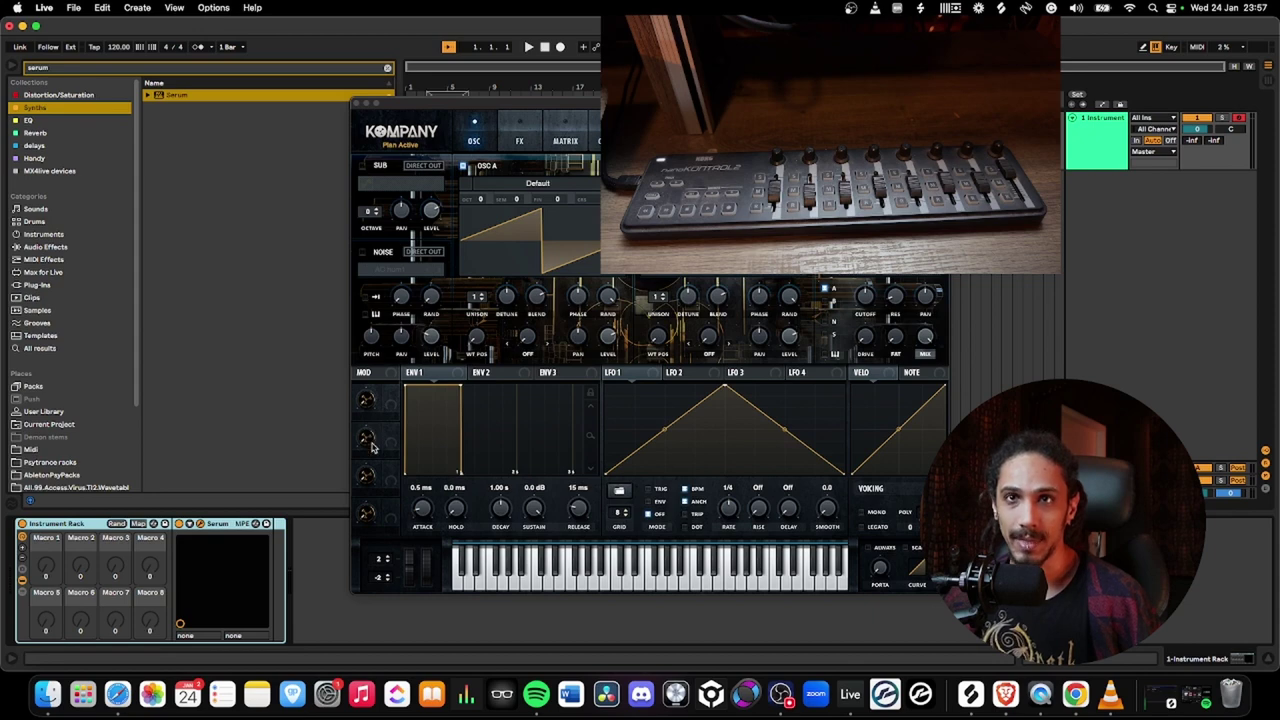
click(22, 560)
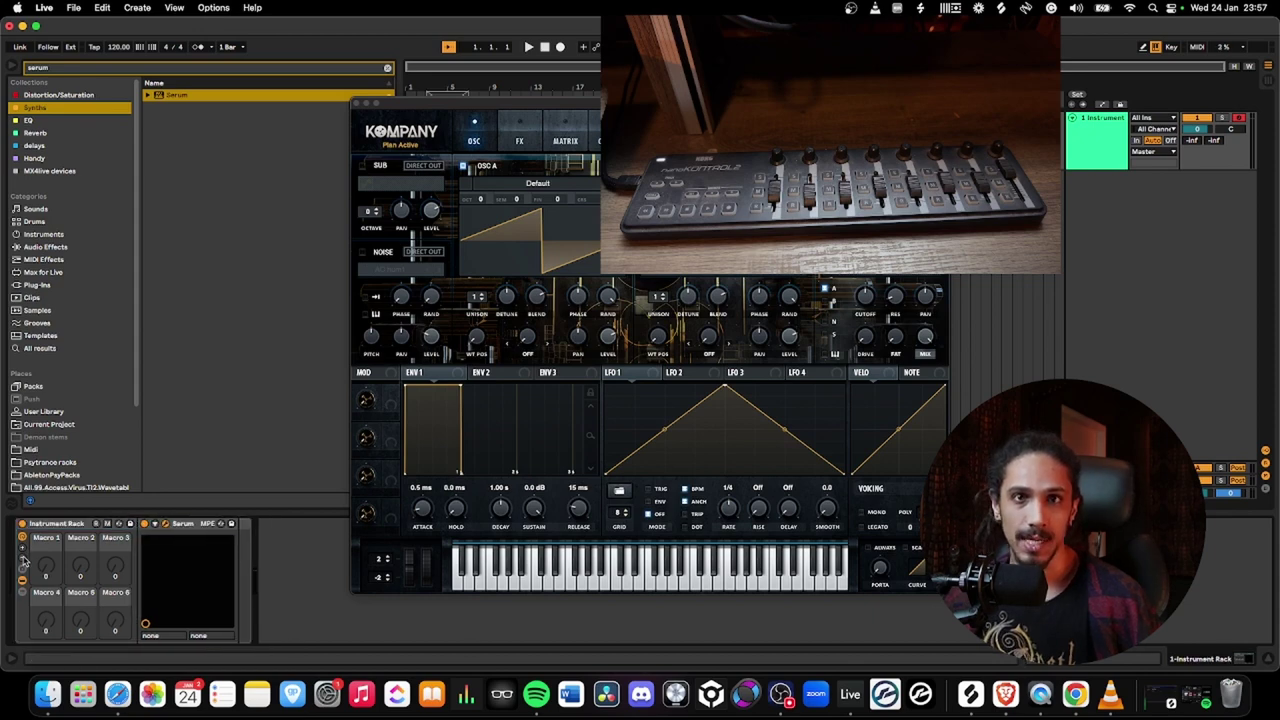
click(22, 560)
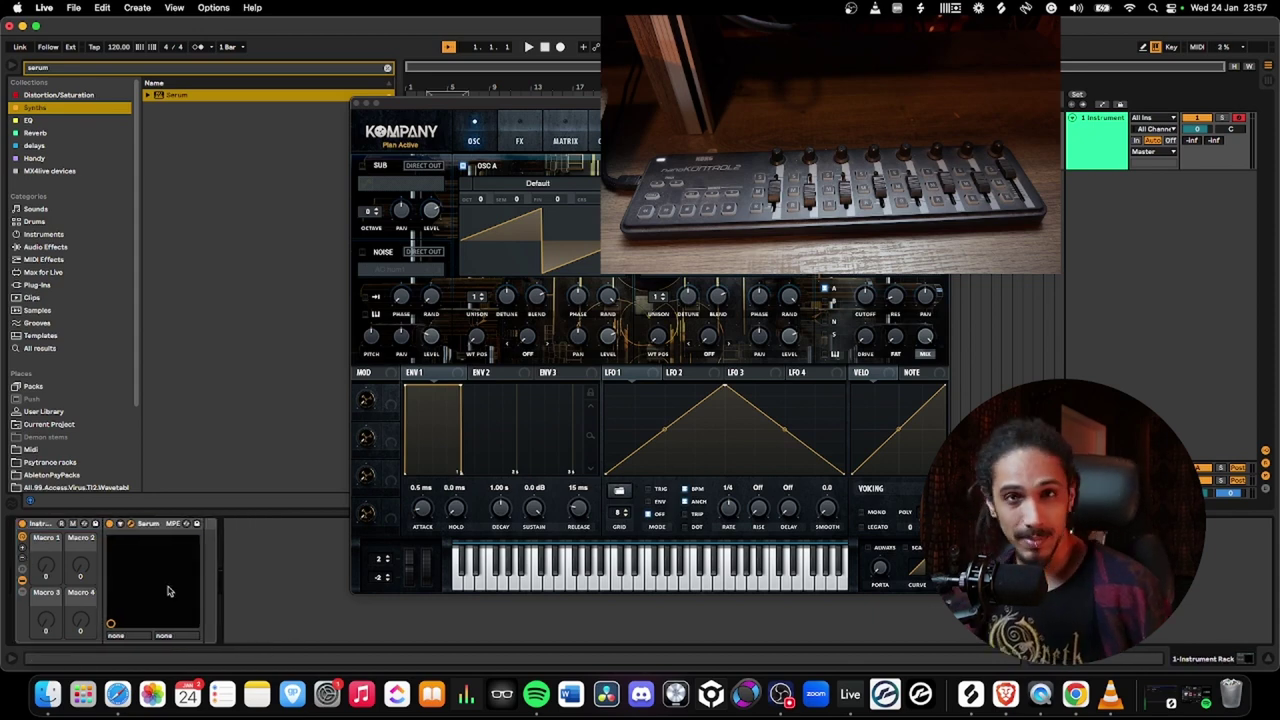
click(72, 524)
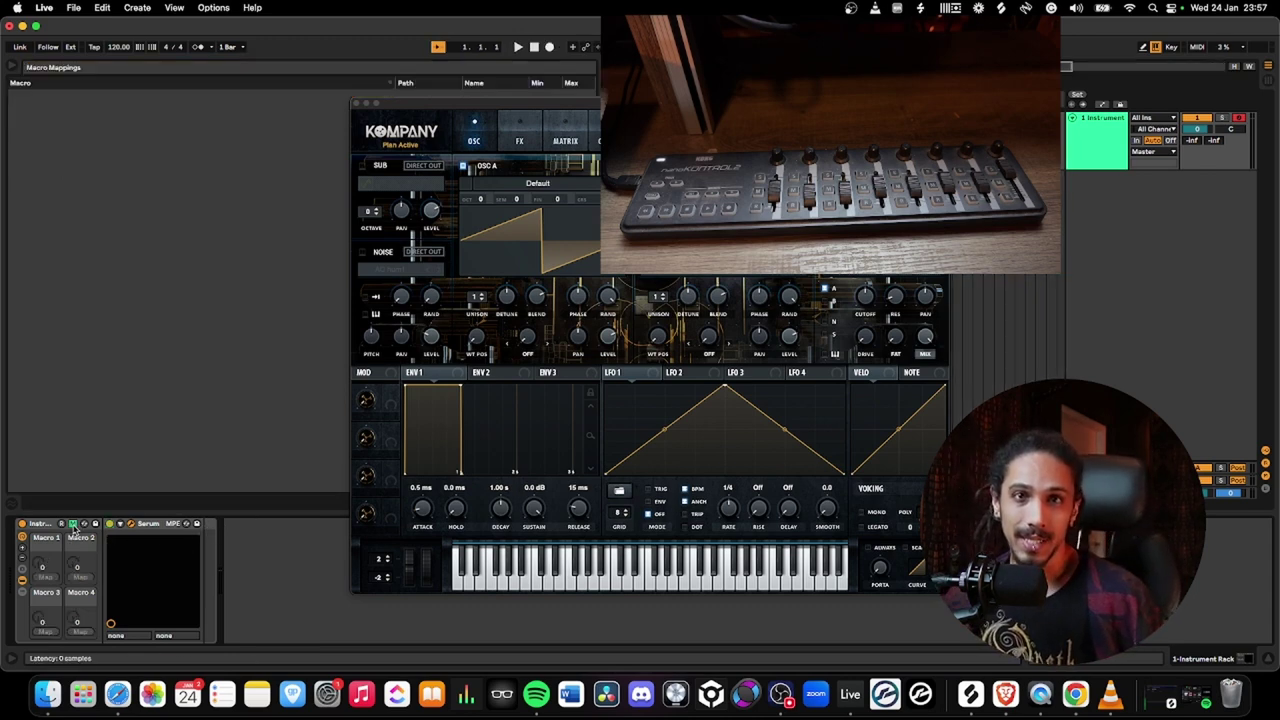
- Add Serum's own Macros 1–4 to the configured, mappable parameters
click(366, 401)
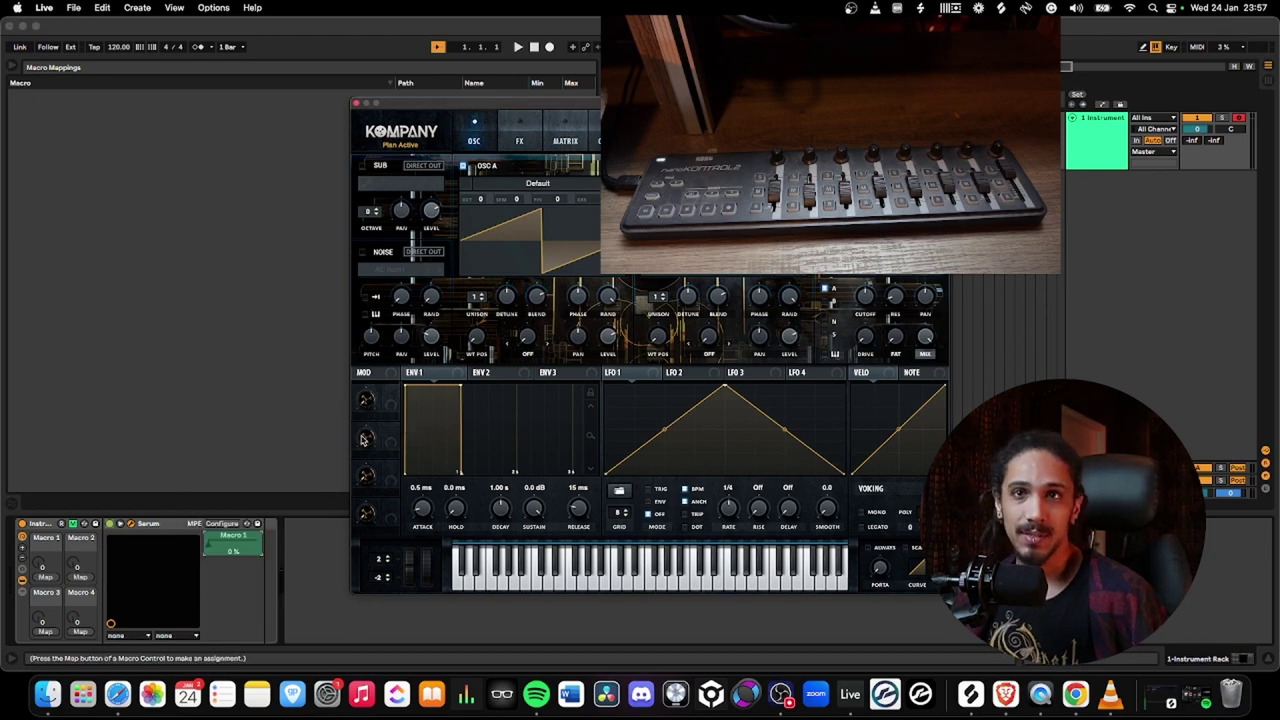
click(366, 438)
click(366, 476)
click(366, 512)
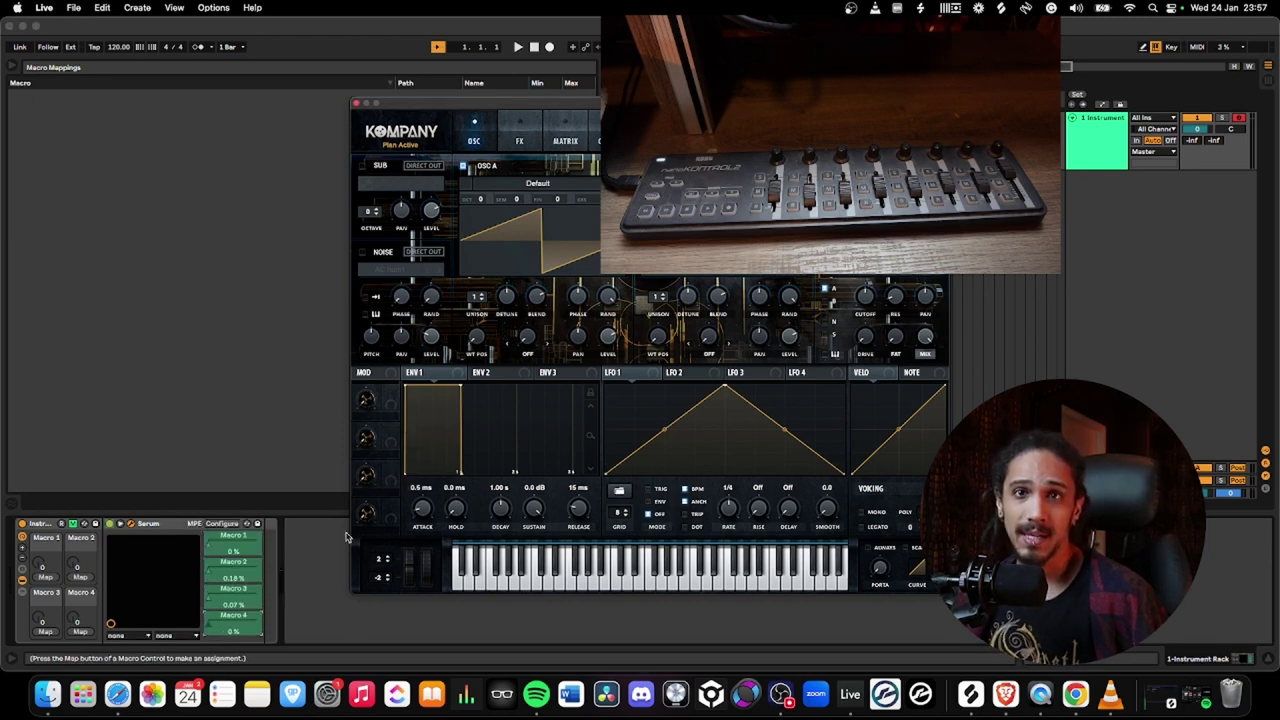
click(236, 550)
- Map rack Macros 1–4 to Serum's Macros 1–4, then raise Macros 1 and 3 to 58
click(42, 578)
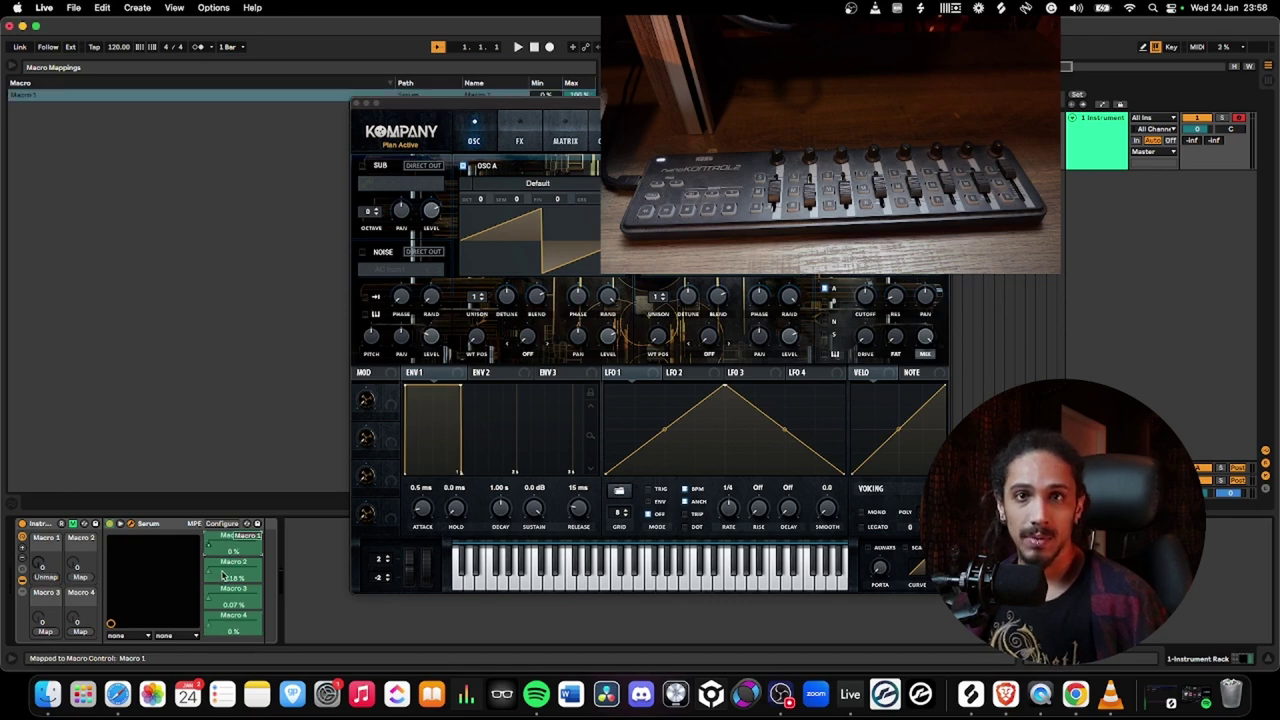
click(80, 577)
click(238, 589)
click(46, 632)
click(234, 628)
click(80, 632)
click(73, 523)
drag(44, 566, 78, 540)
drag(45, 621, 80, 600)
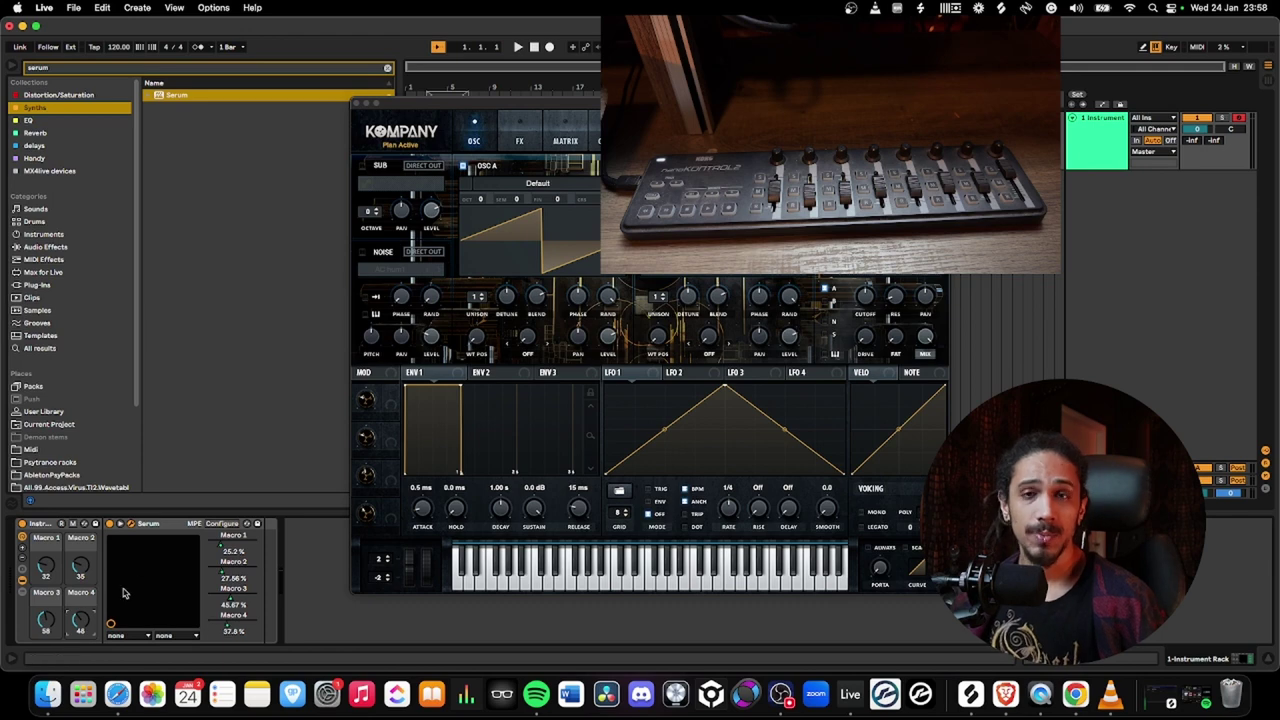
- Save the rack to the User Library as the preset 'tutorial rack'
click(95, 524)
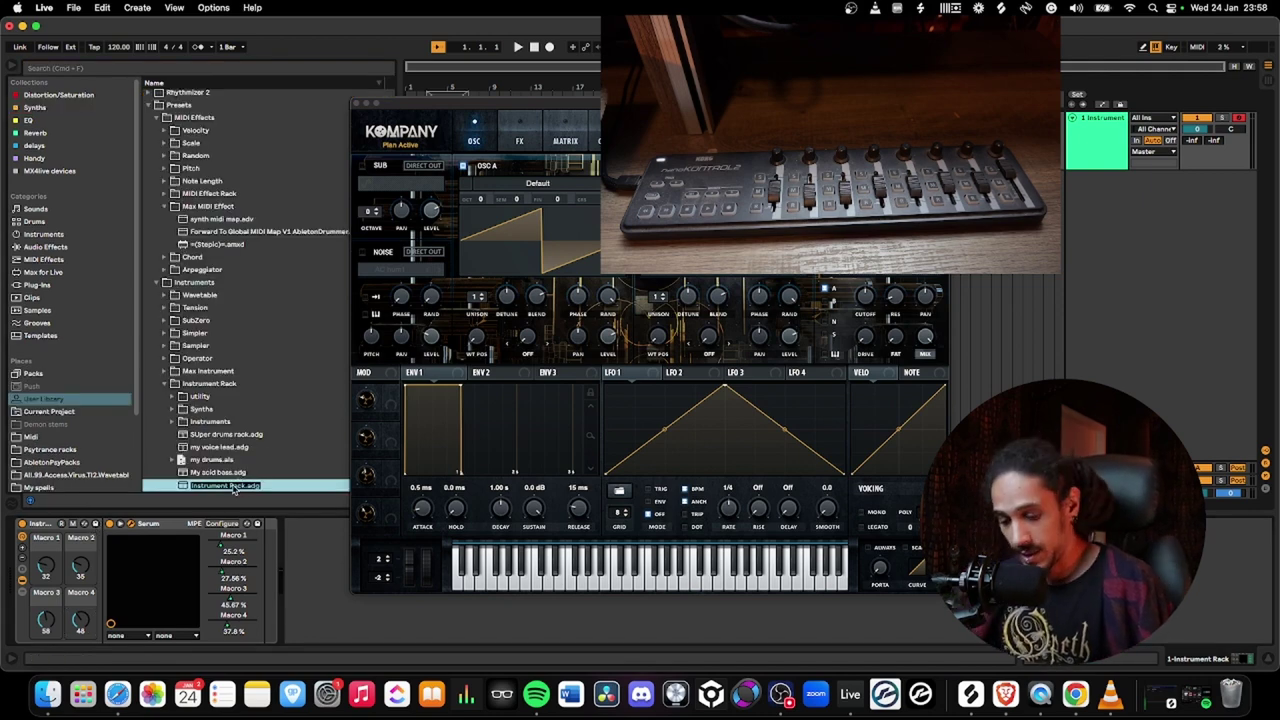
key(BackSpace)
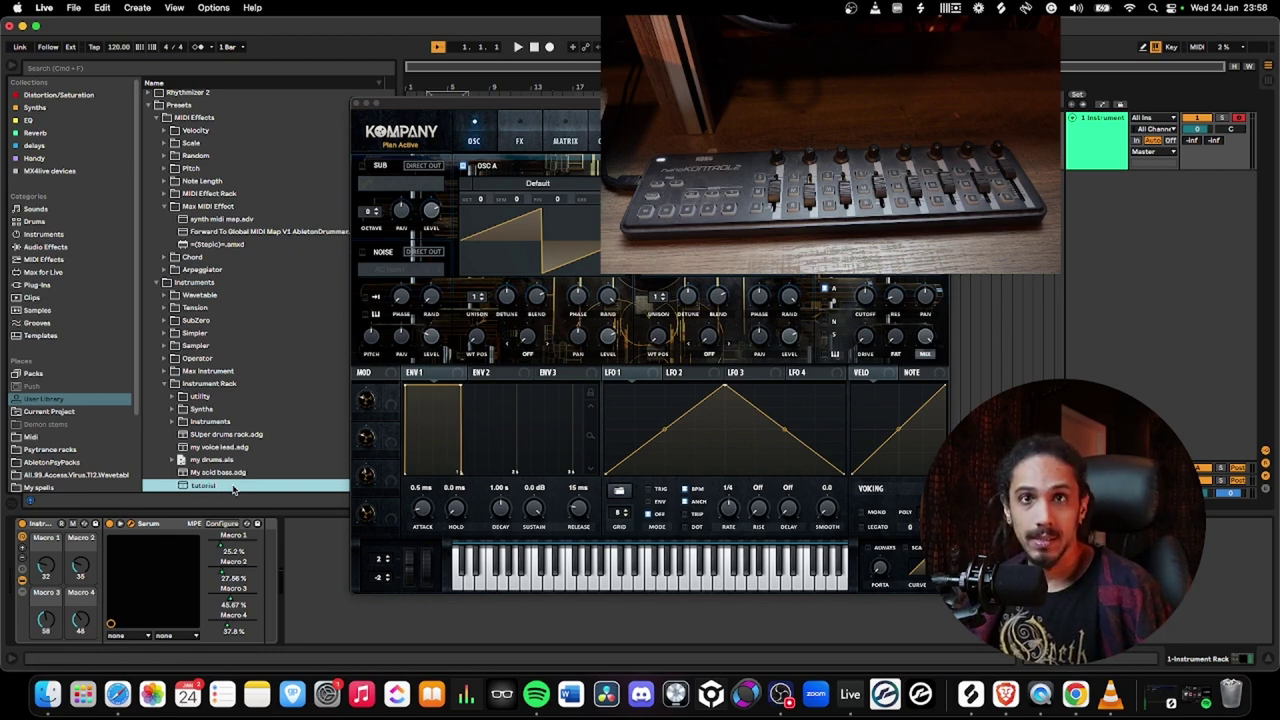
text(tutorial ra)
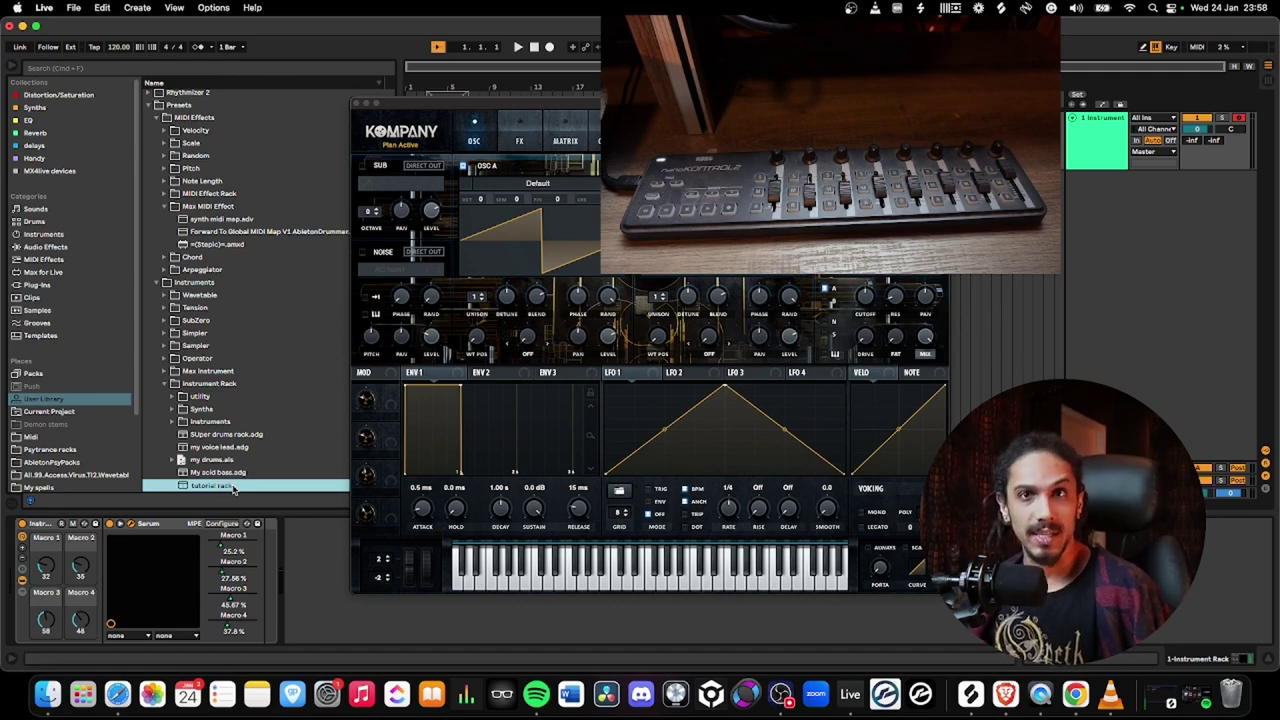
text(ck)
key(Return)
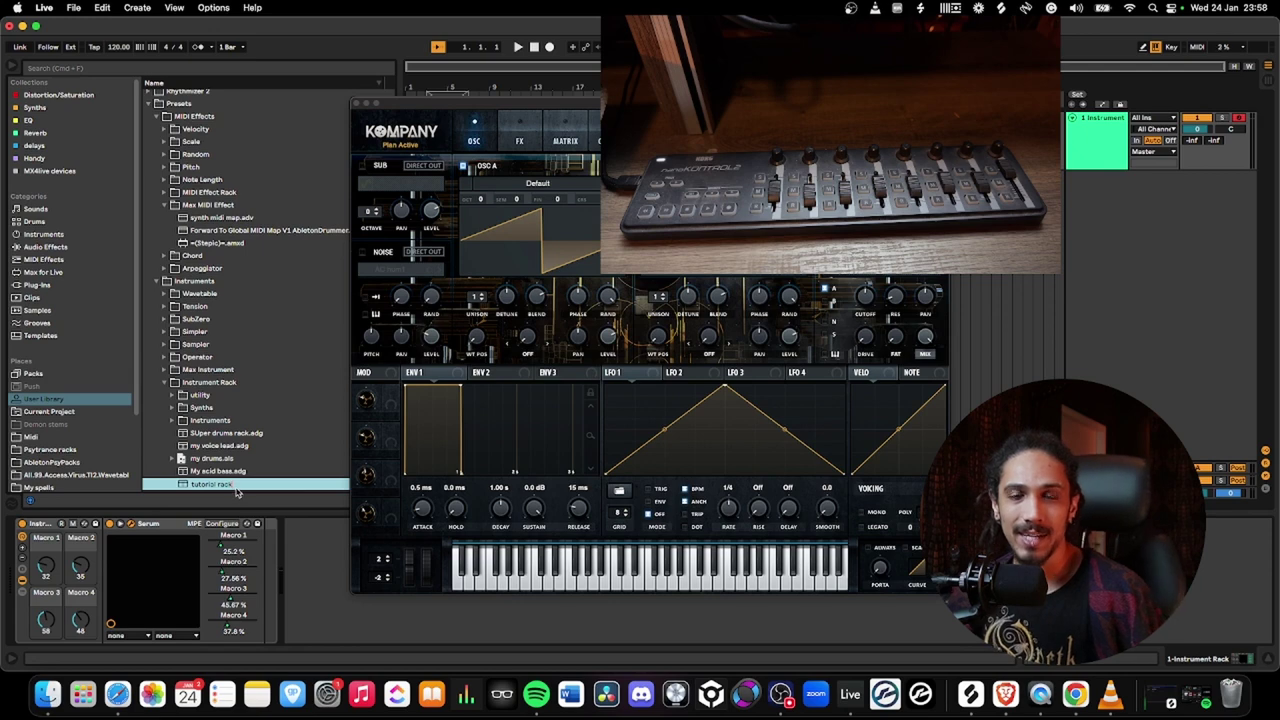
click(36, 525)
- Delete the rack, reload tutorial rack.adg onto the track, and lower Macro 1 to 24 and Macro 2 to 20
key(BackSpace)
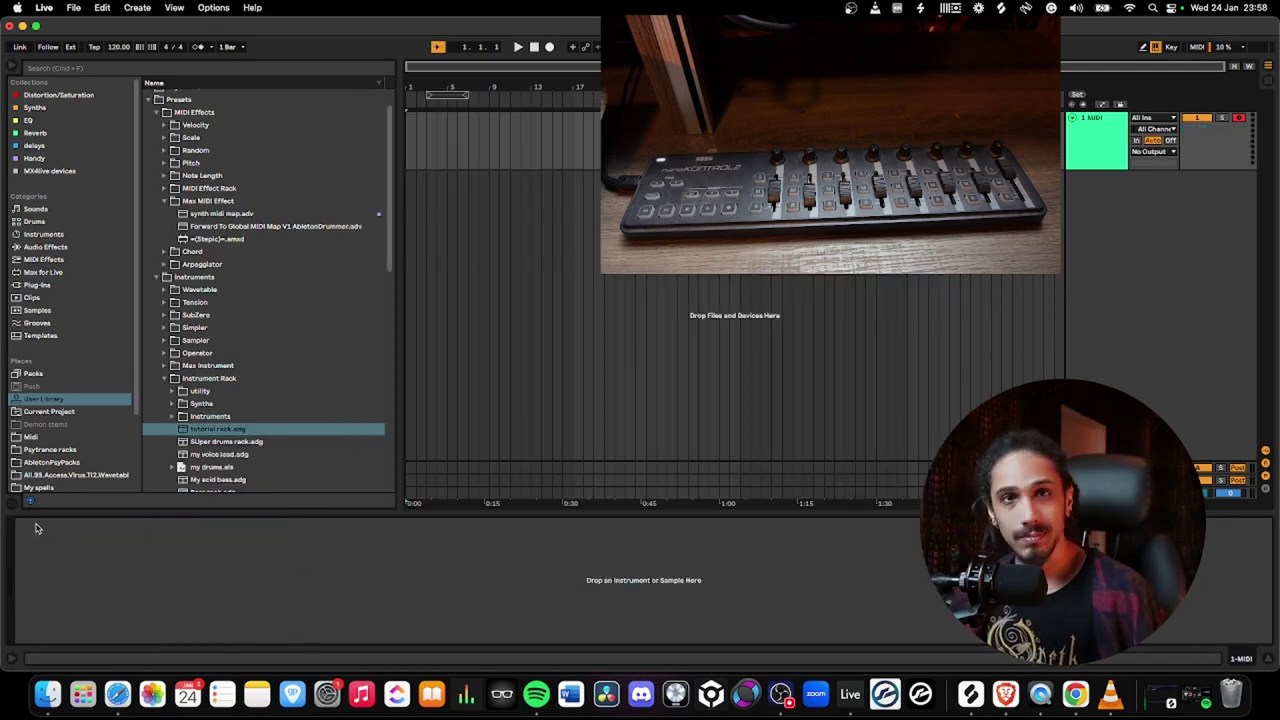
click(214, 430)
drag(180, 467, 131, 571)
drag(45, 566, 80, 578)
drag(45, 620, 46, 625)
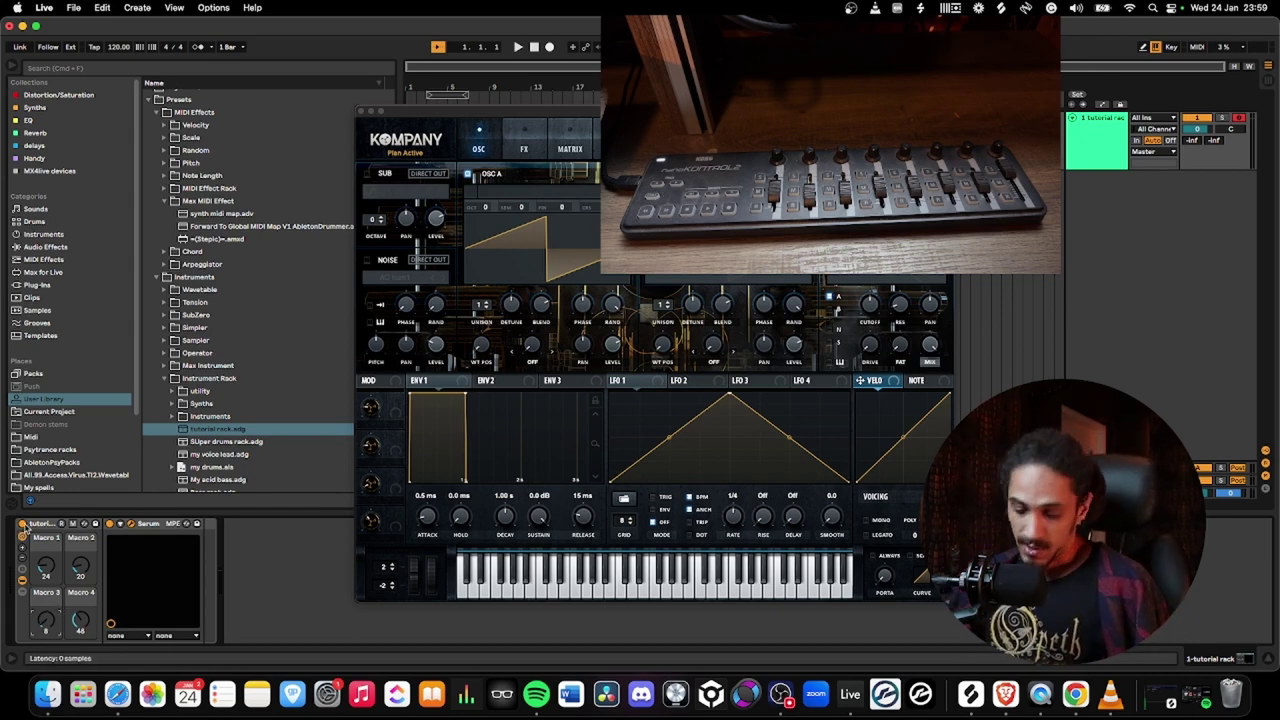
- In MIDI Map mode, assign rack Macros 1–4 to nanoKONTROL2 CCs 0–3
key(super+m)
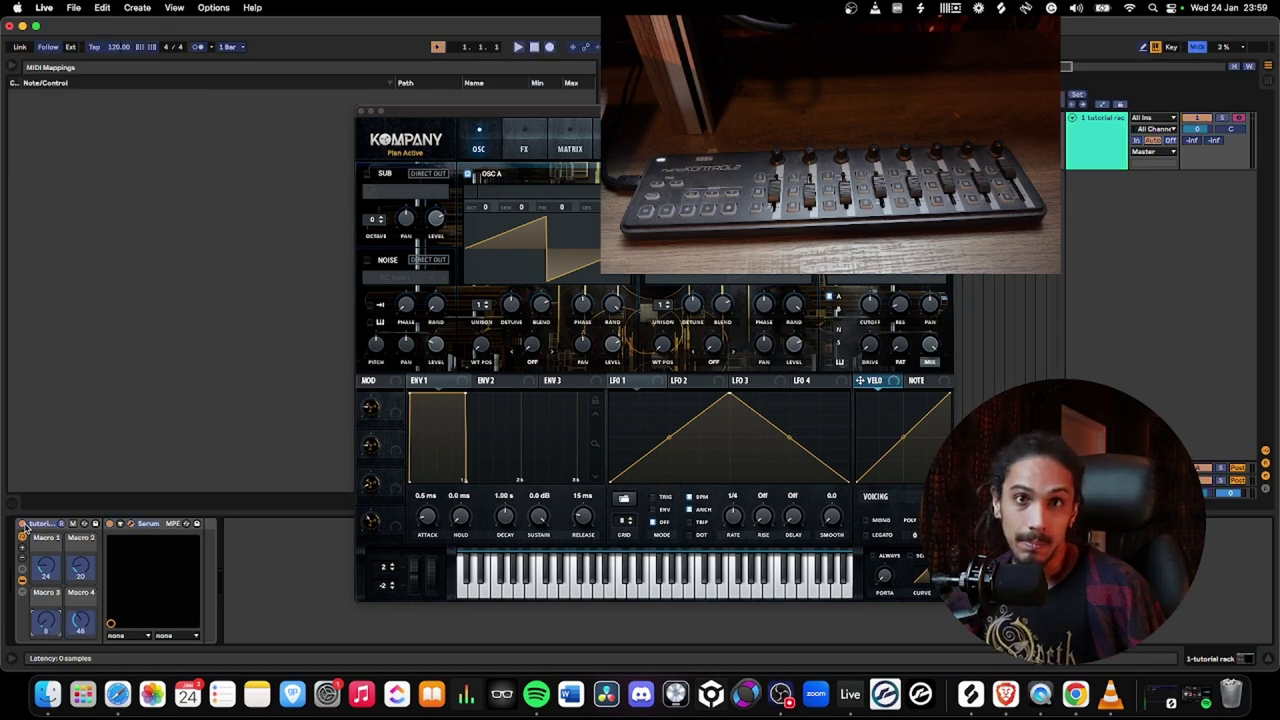
drag(440, 112, 471, 141)
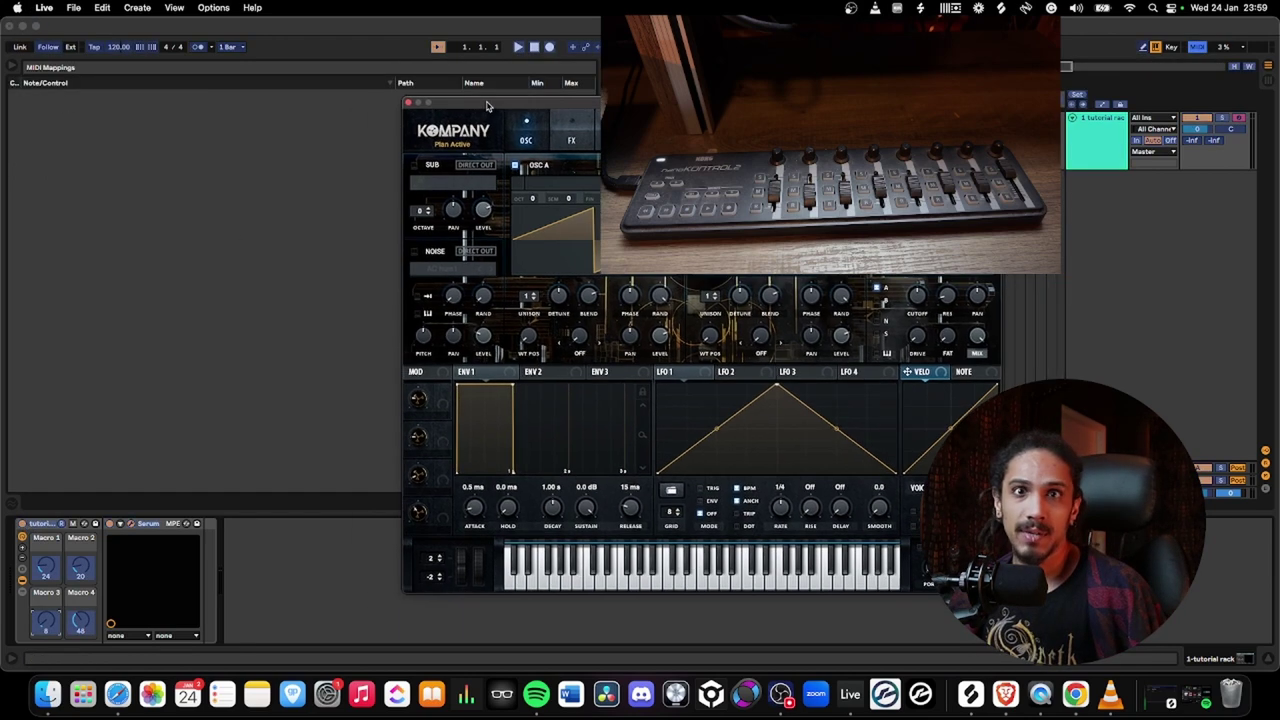
click(46, 569)
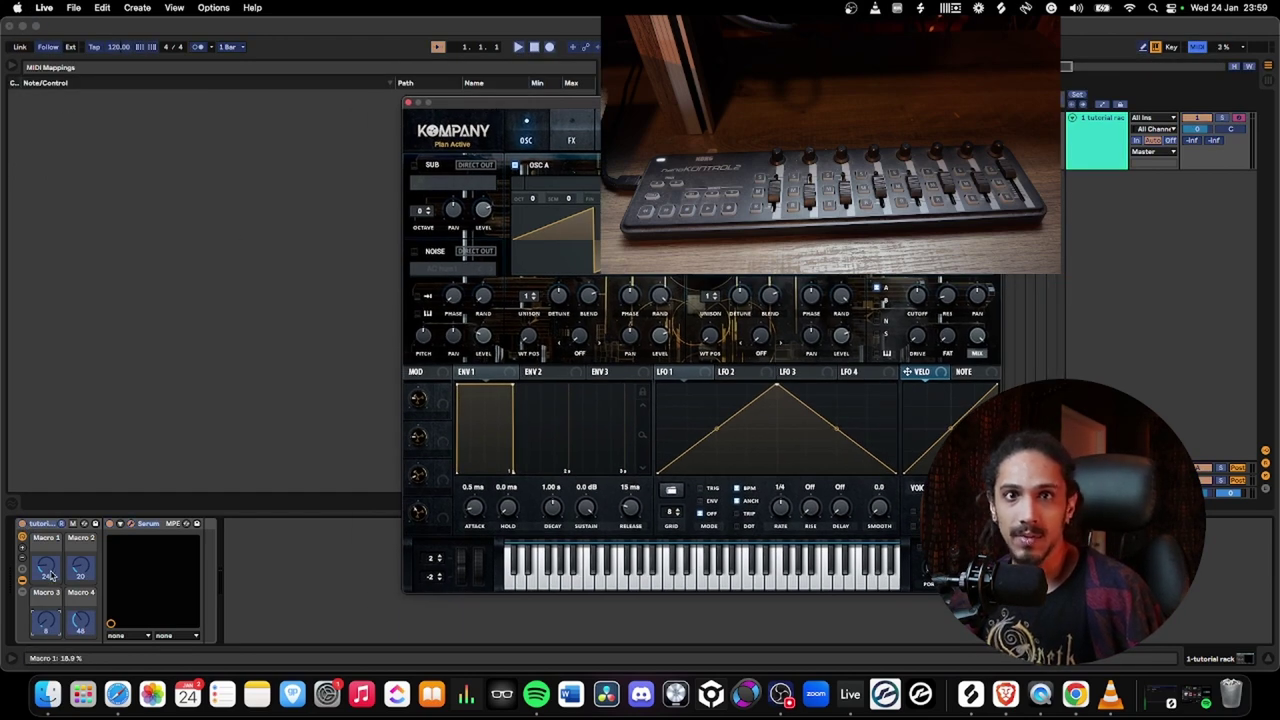
click(46, 569)
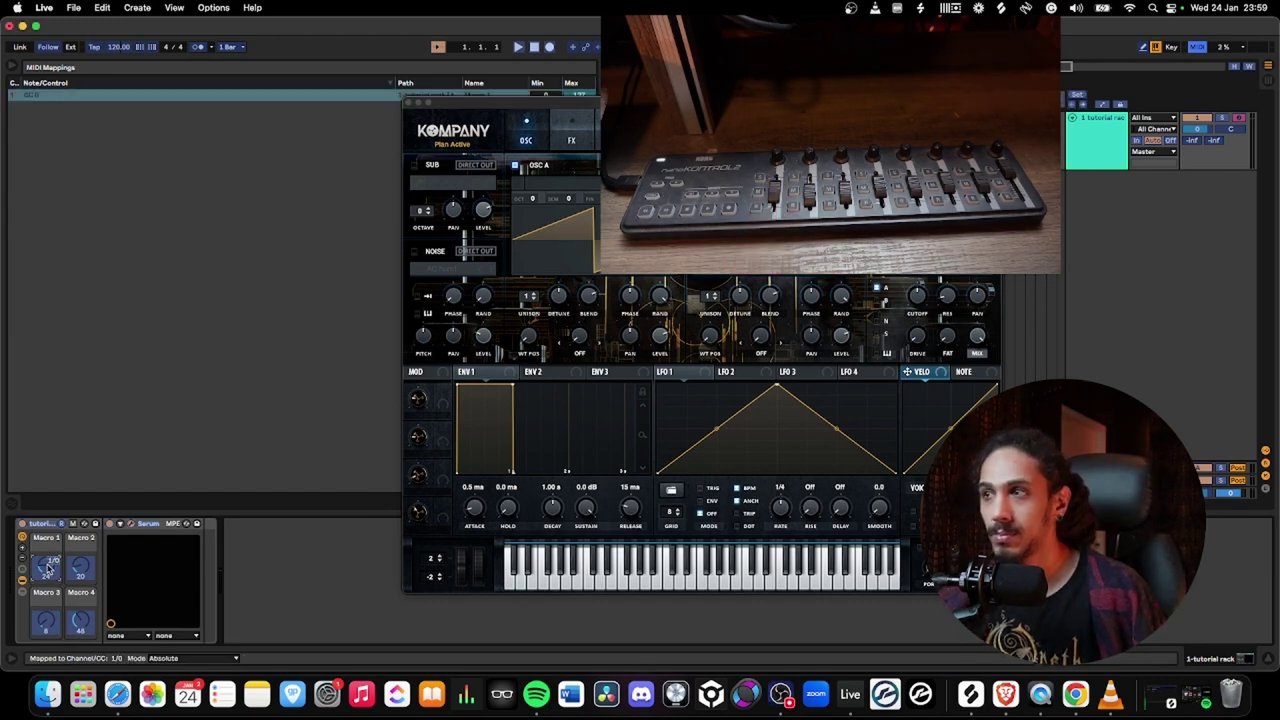
click(80, 568)
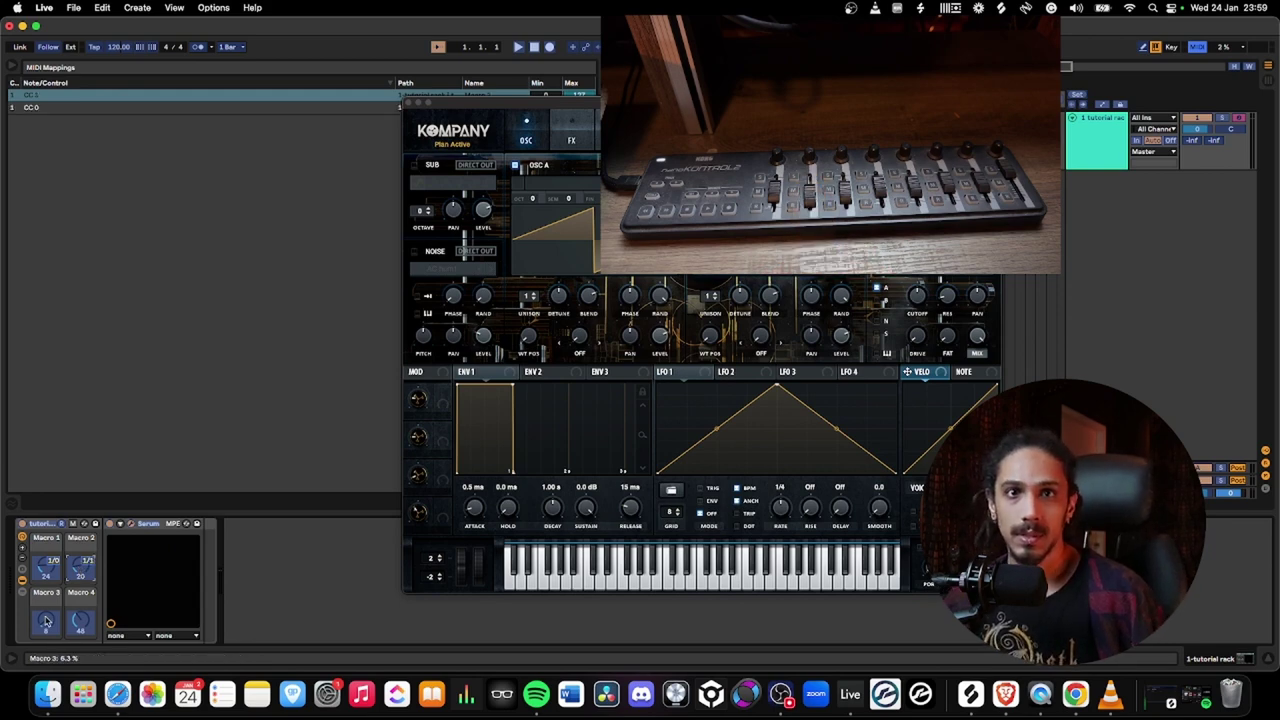
click(45, 621)
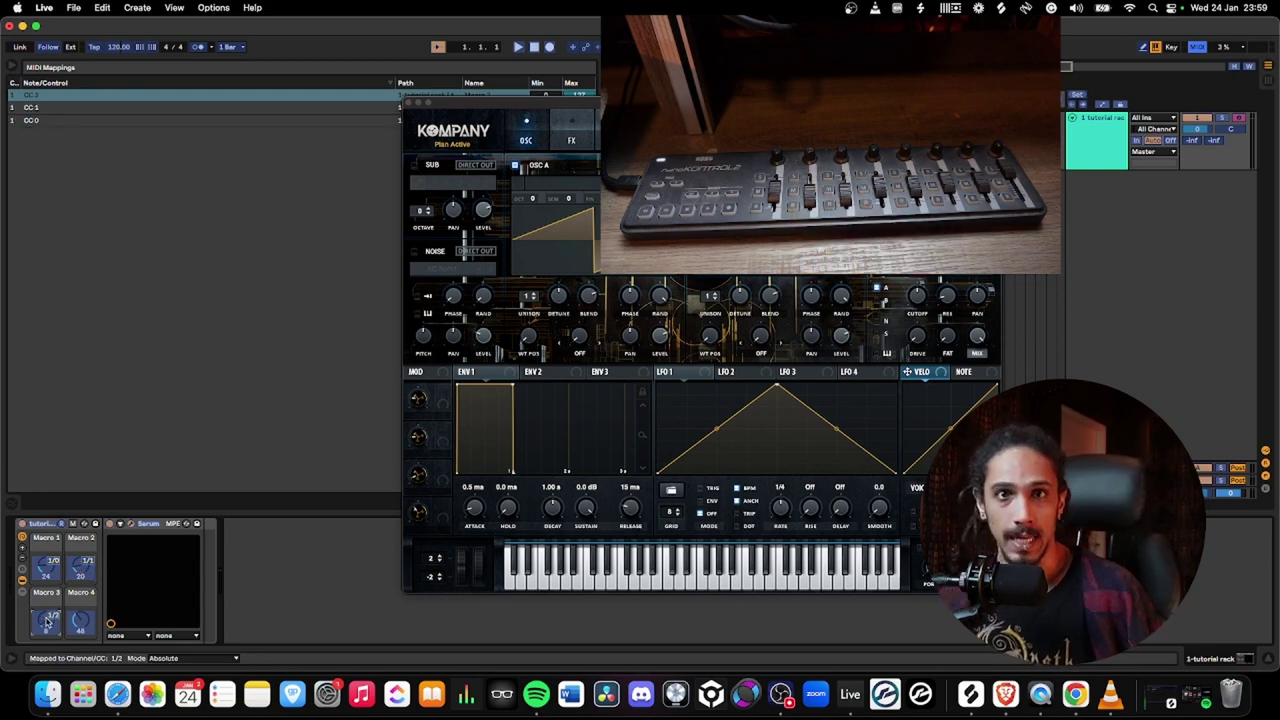
click(79, 622)
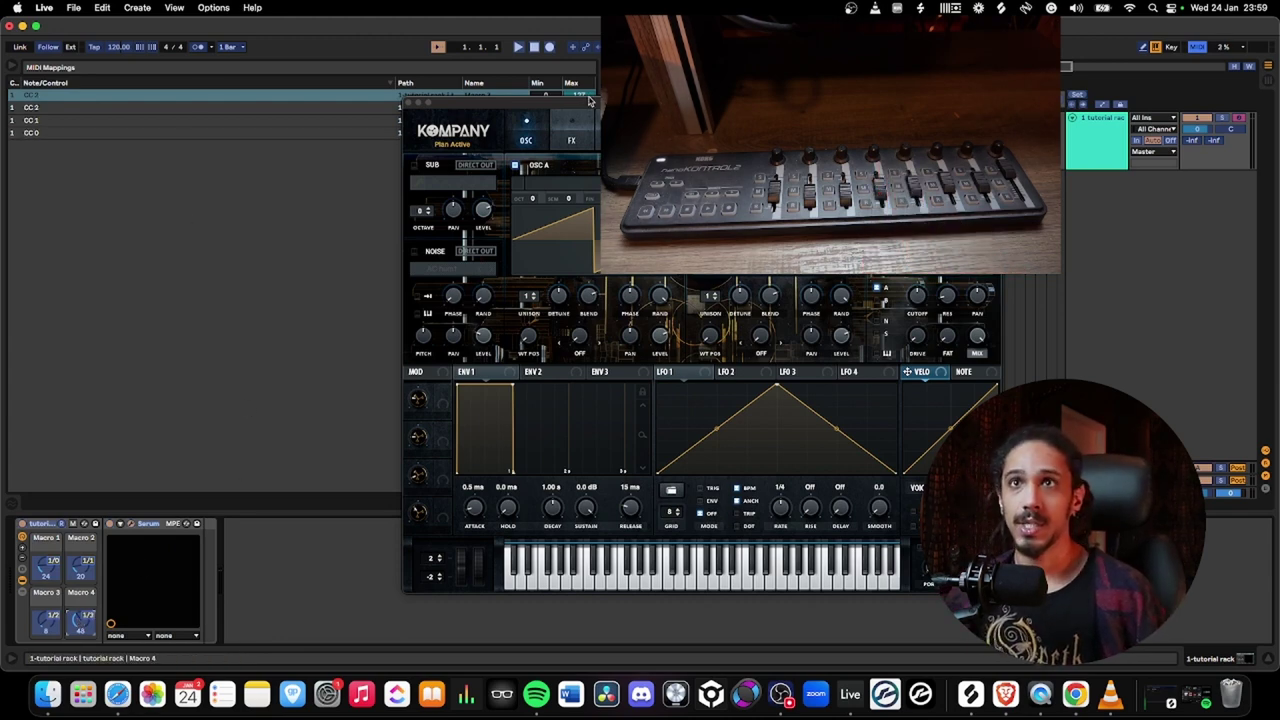
drag(590, 101, 771, 138)
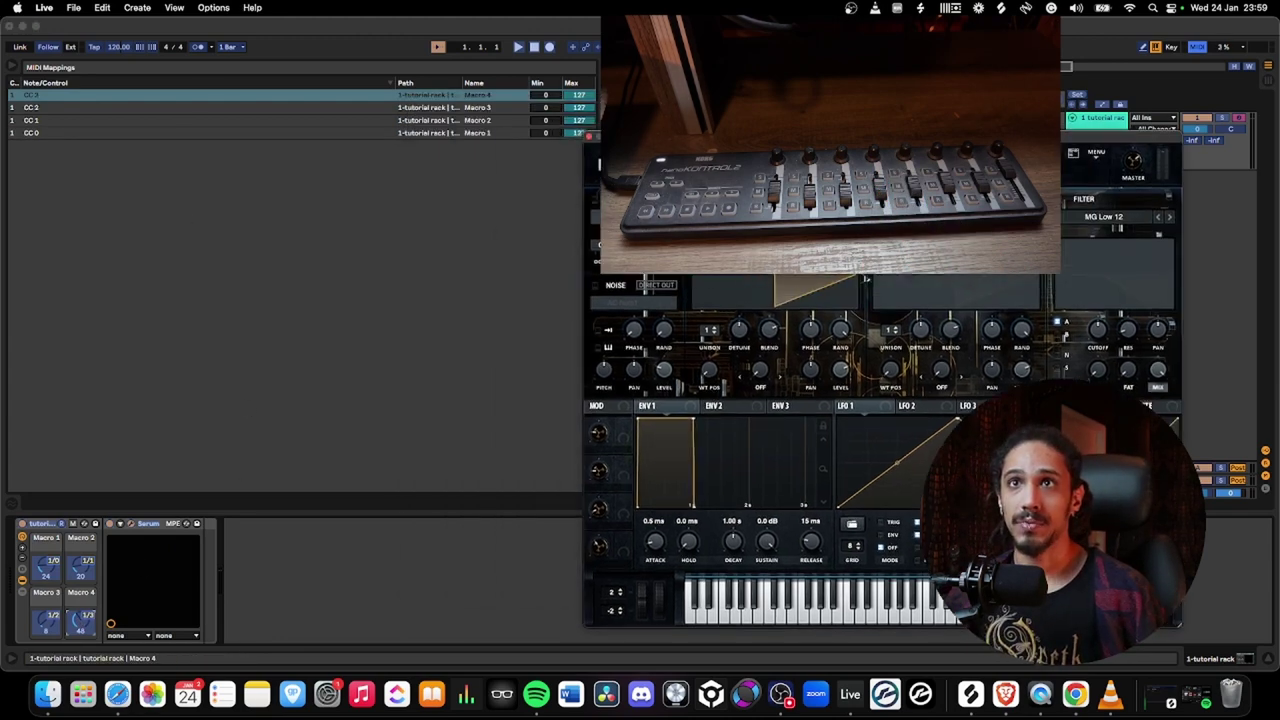
click(62, 133)
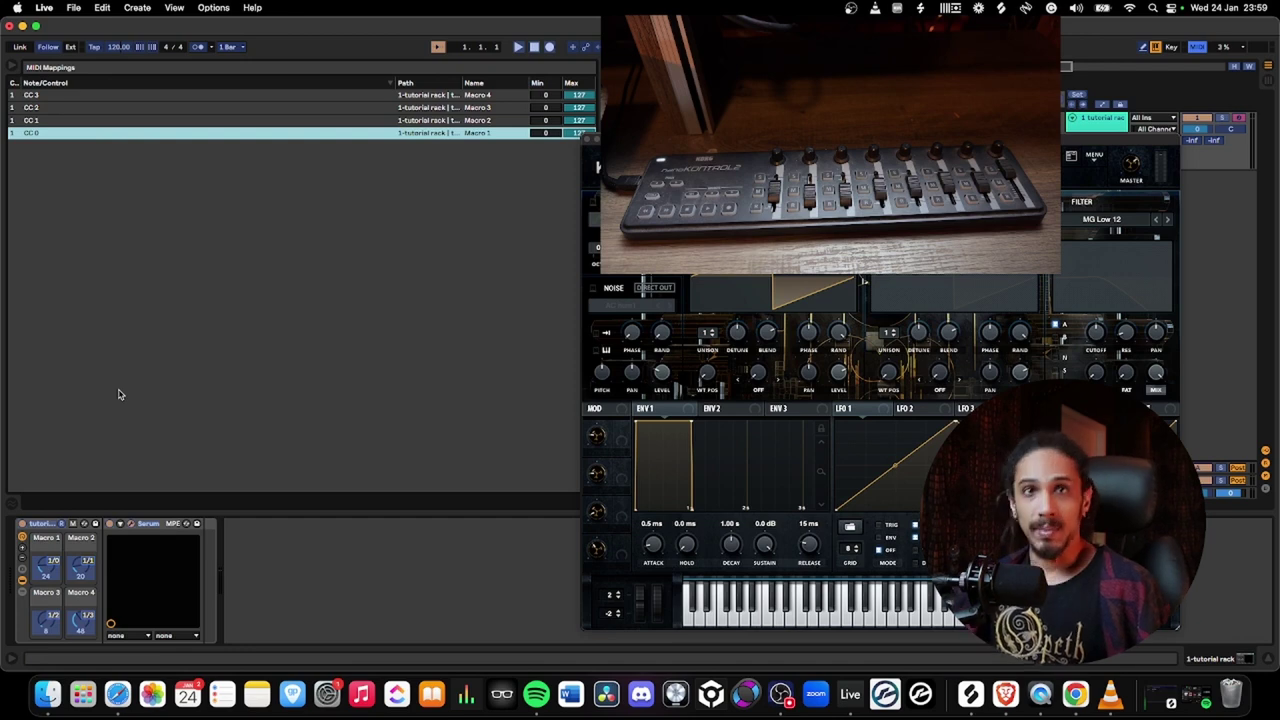
key(super+m)
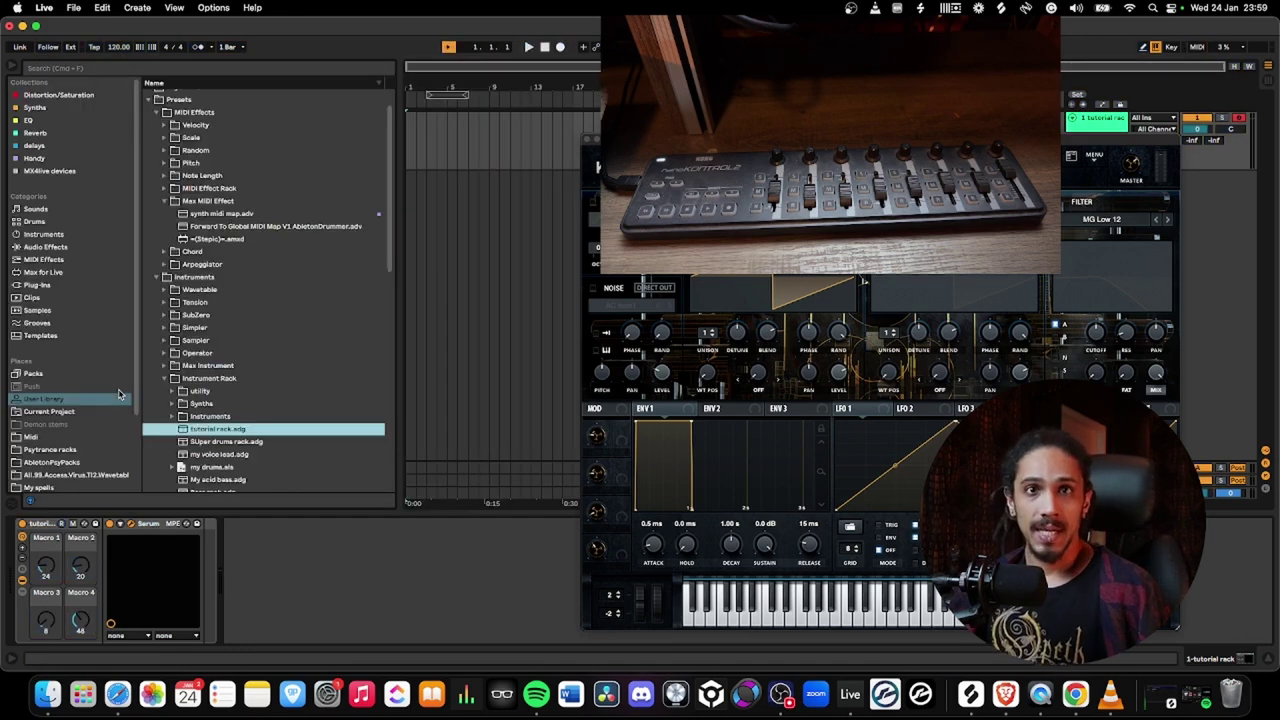
- Turn rack Macro 1 up from 24 to 46
click(42, 530)
mouse_move(45, 567)
mouse_down()
mouse_move(45, 555)
mouse_move(45, 580)
mouse_up()
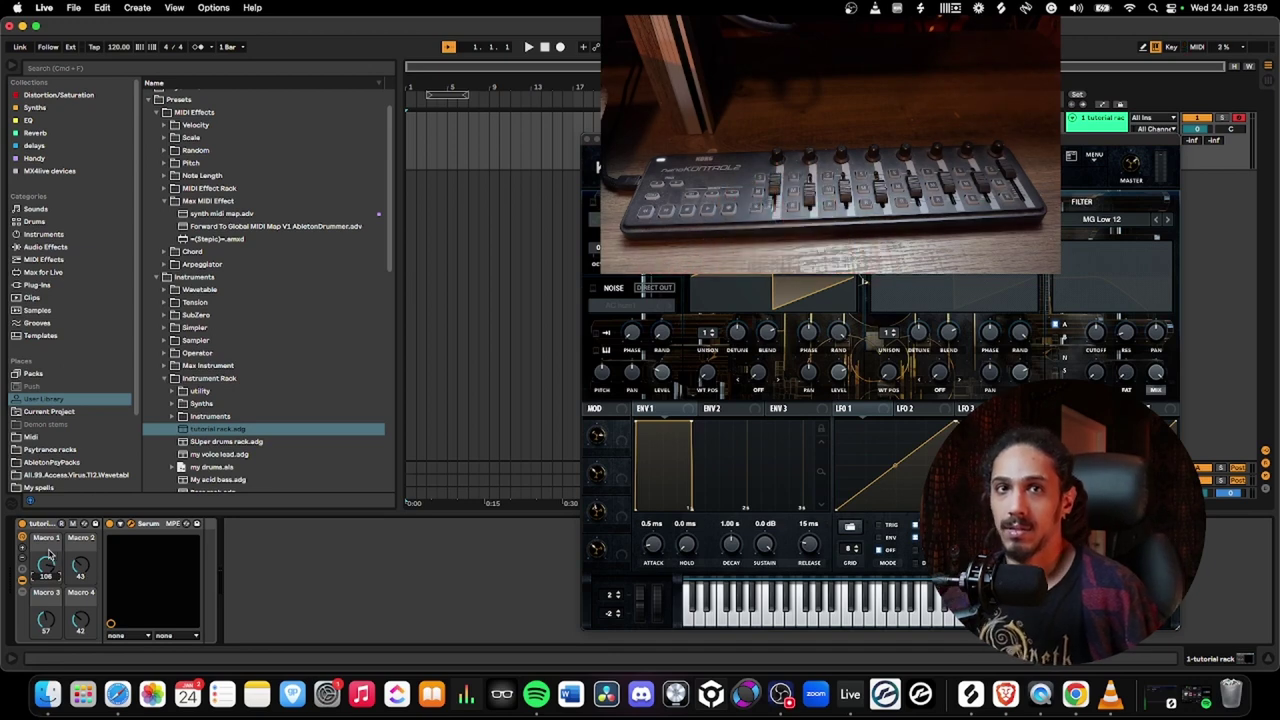
- Delete the rack device and drag tutorial rack.adg back onto the empty track
click(37, 524)
key(Delete)
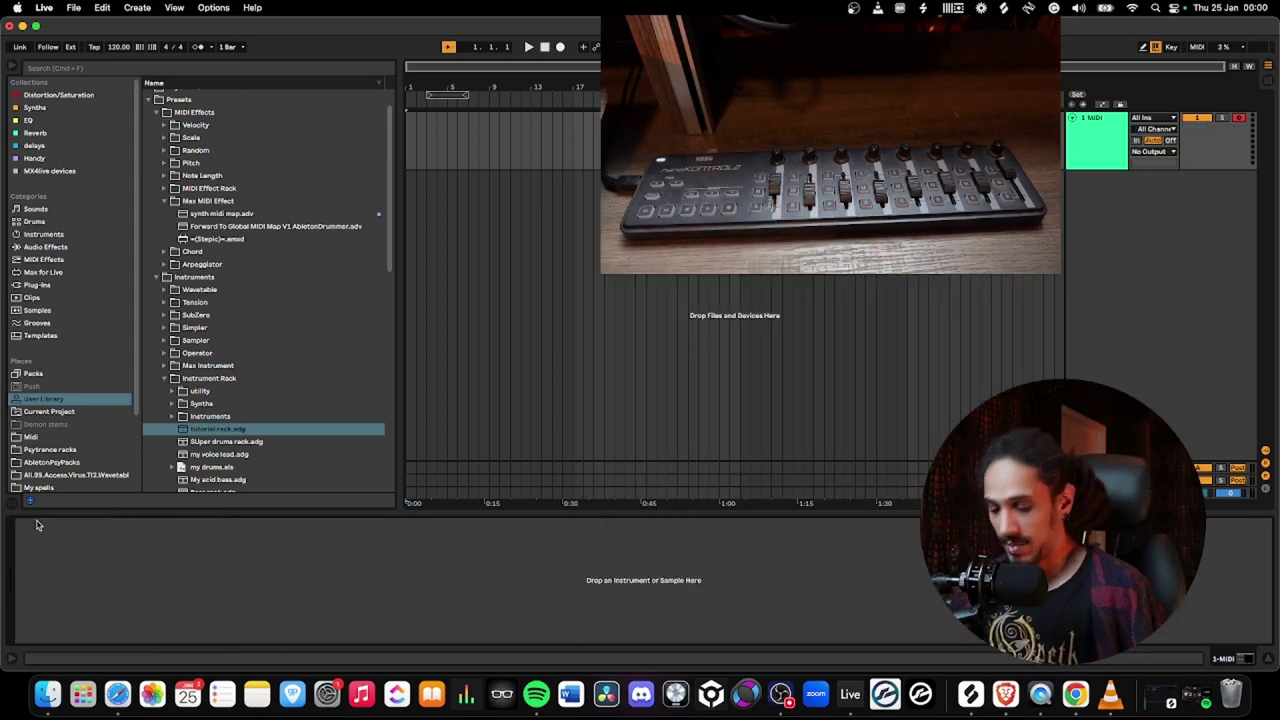
mouse_move(200, 436)
mouse_down()
mouse_move(79, 642)
mouse_move(100, 597)
mouse_up()
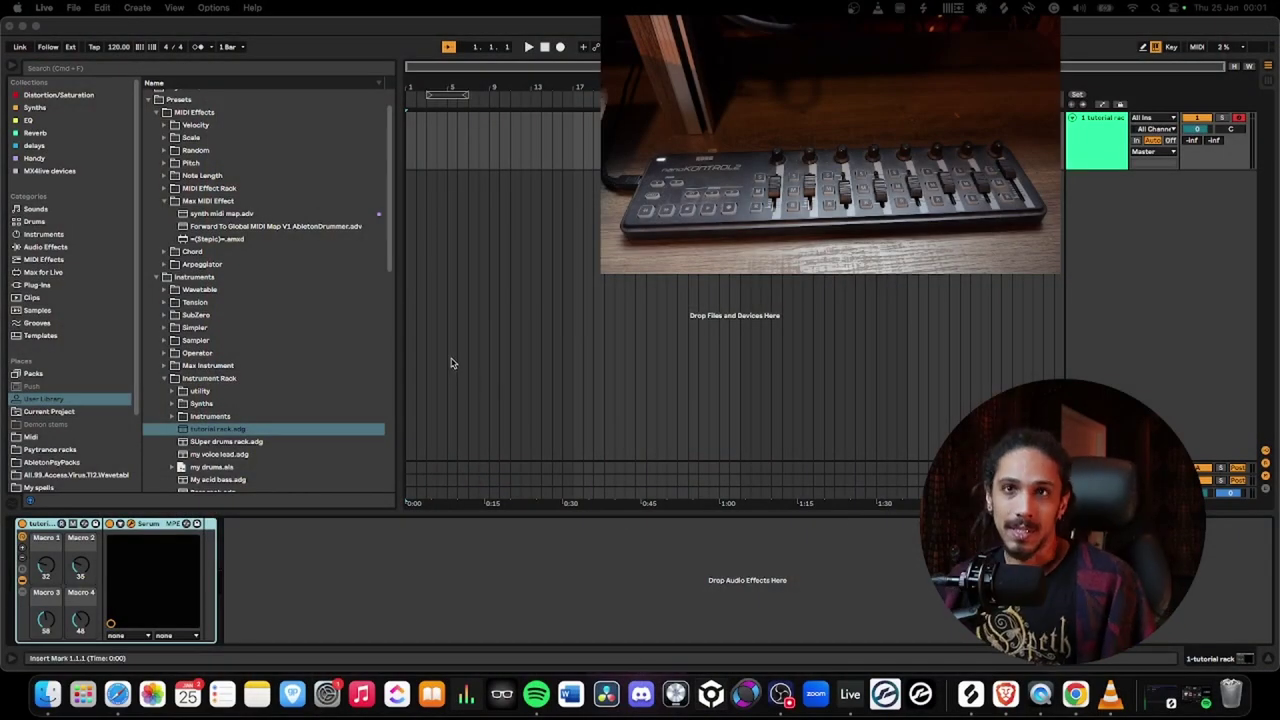
key(super+alt+p)
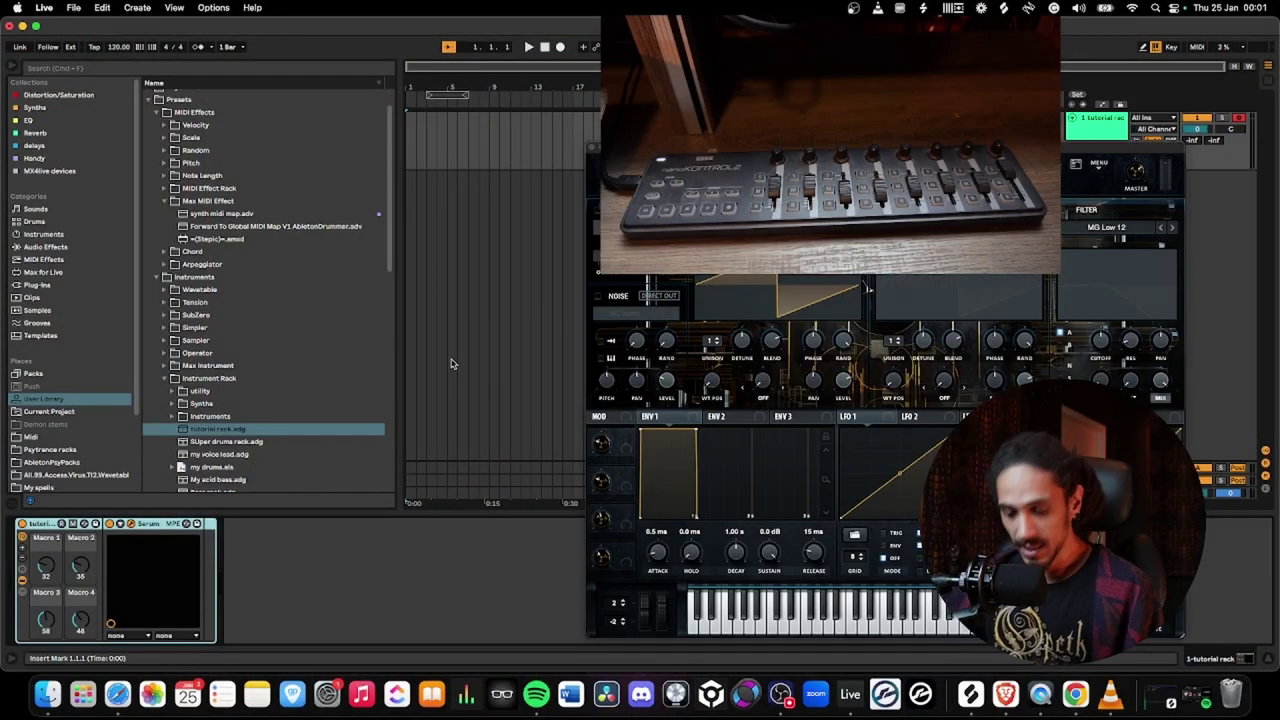
key(super+comma)
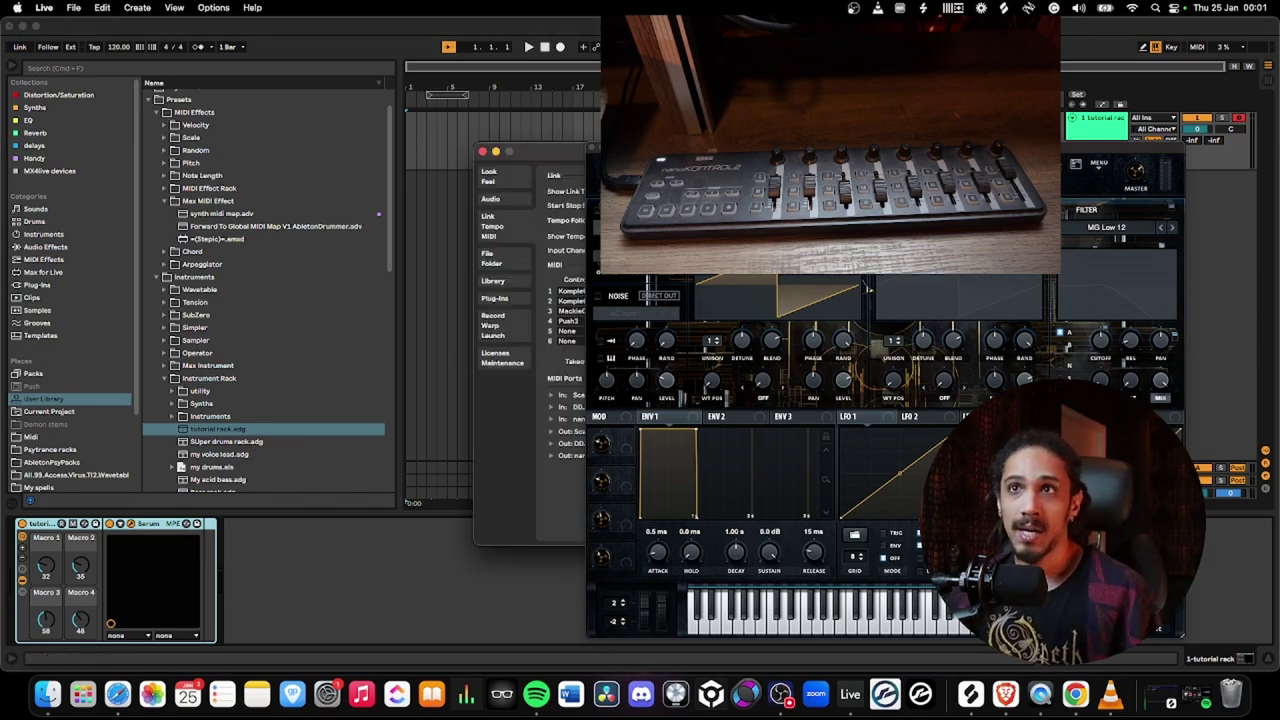
click(590, 149)
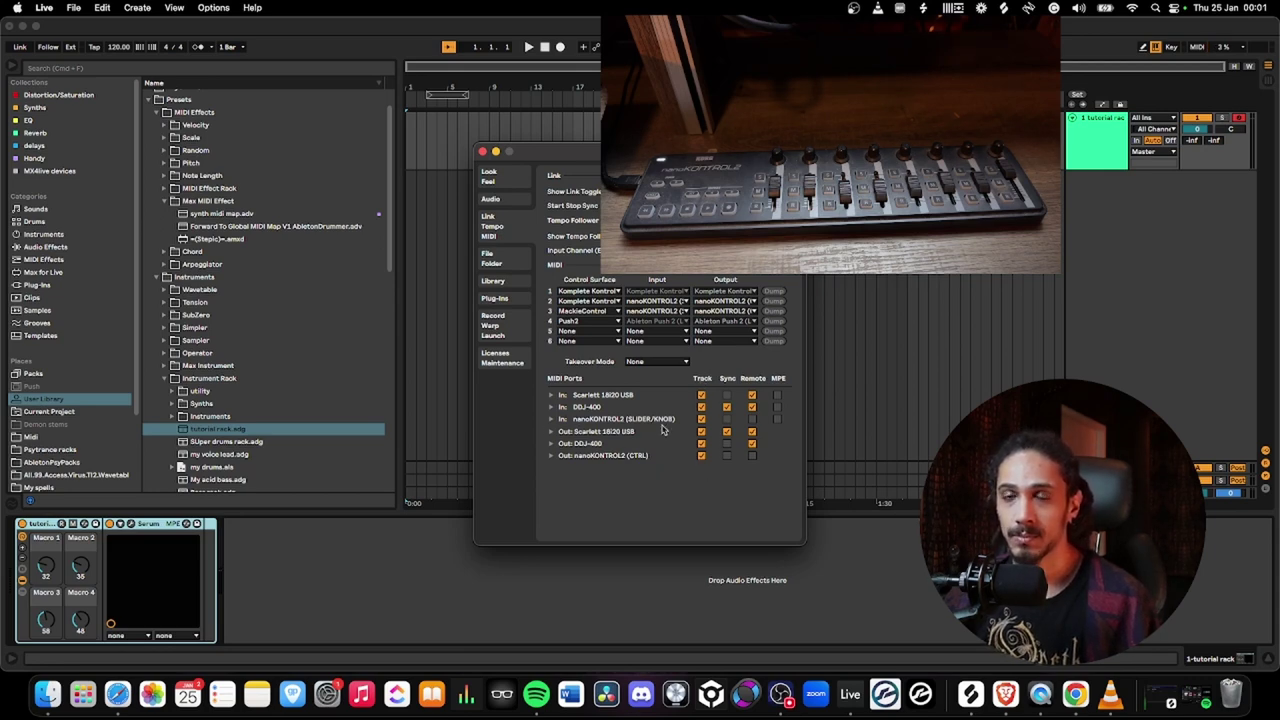
click(481, 152)
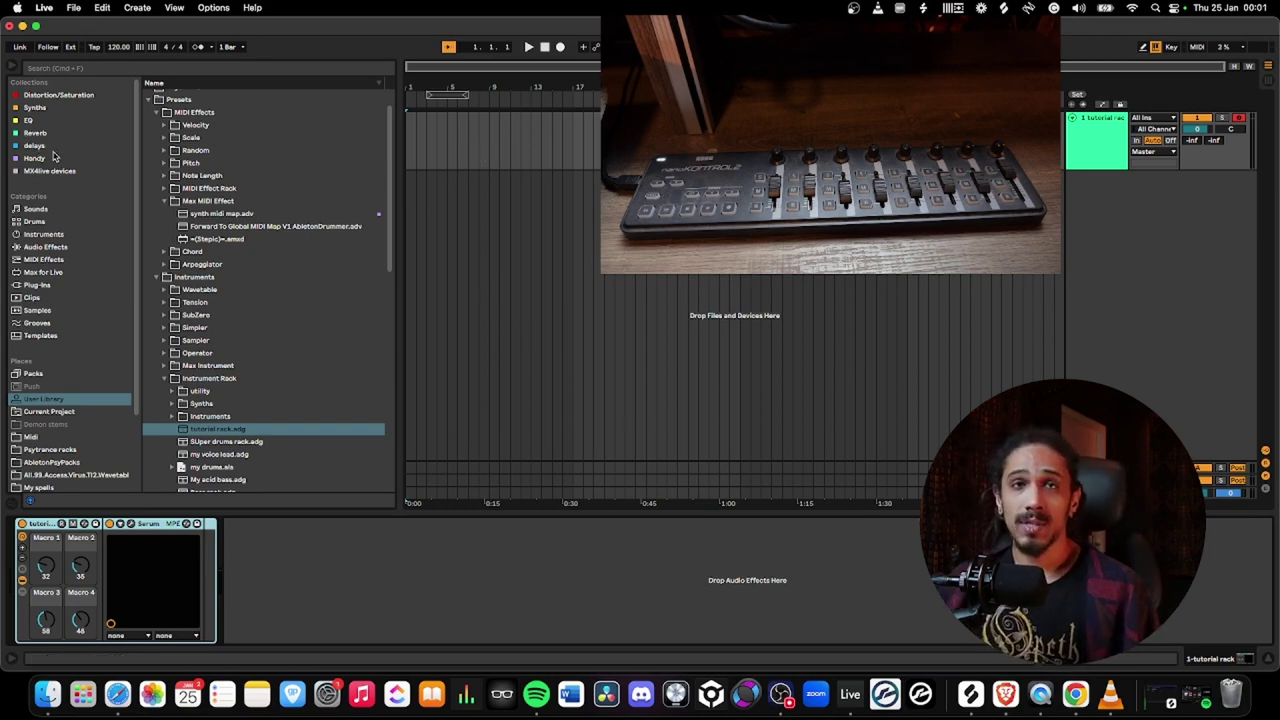
- Browse the Handy collection's Forward To Global MIDI Map and Global MIDI MAP Audio and Midi V1.1 devices
click(51, 159)
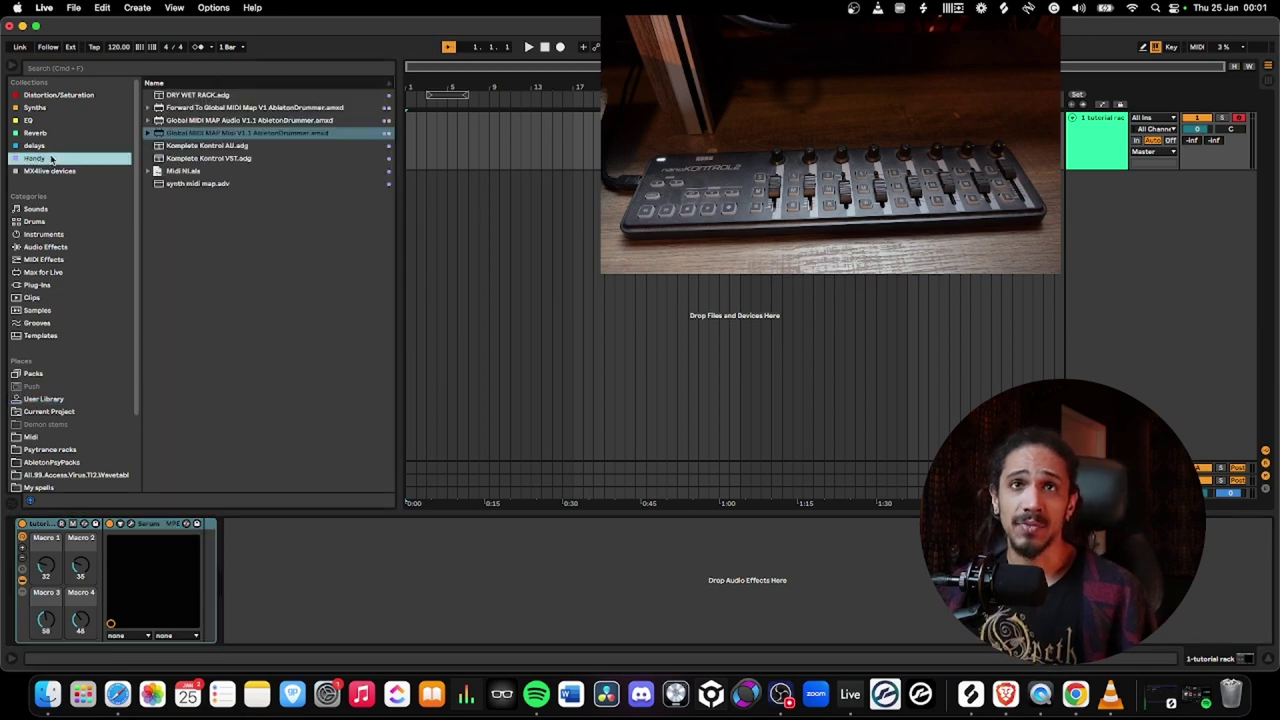
click(195, 108)
click(194, 121)
click(192, 133)
click(195, 111)
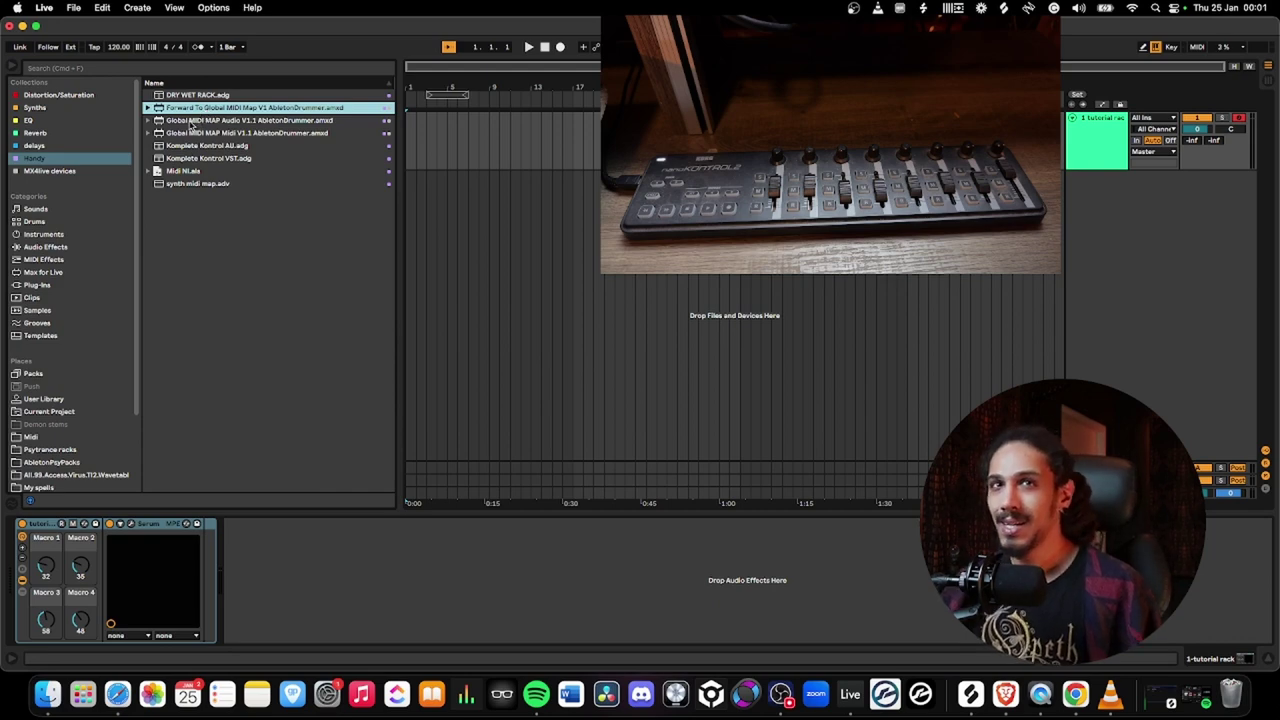
click(190, 121)
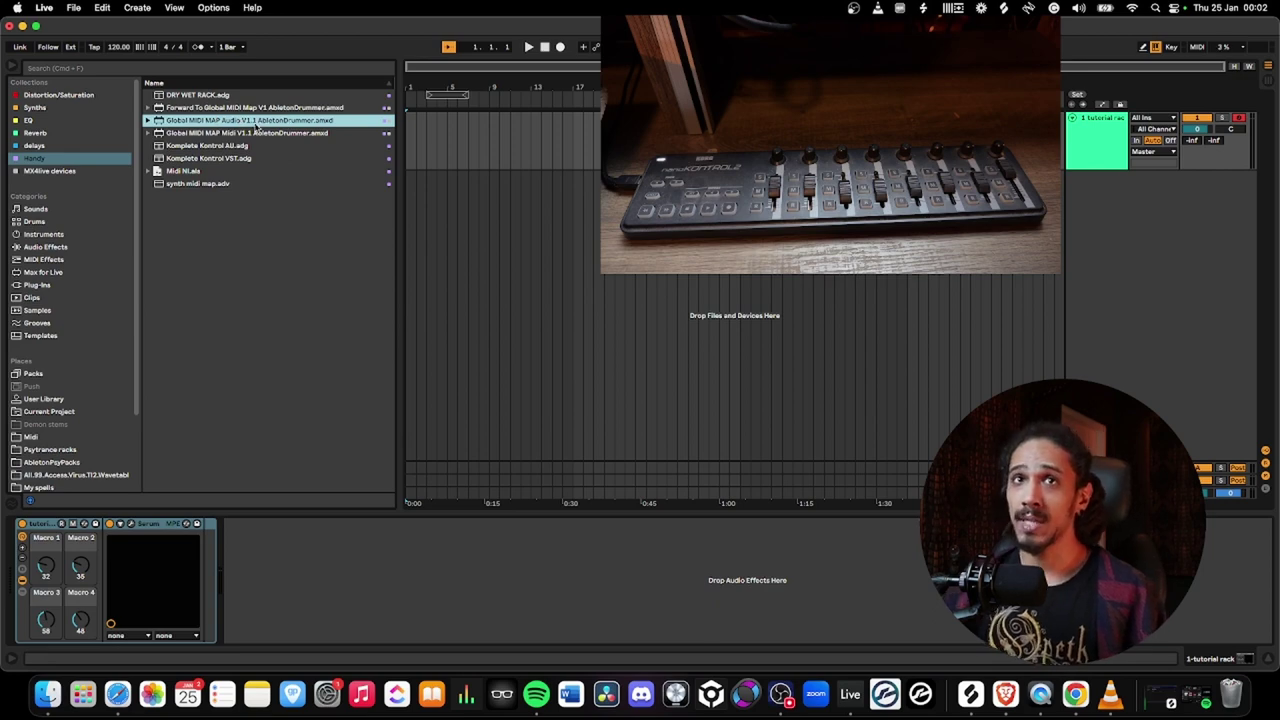
click(240, 134)
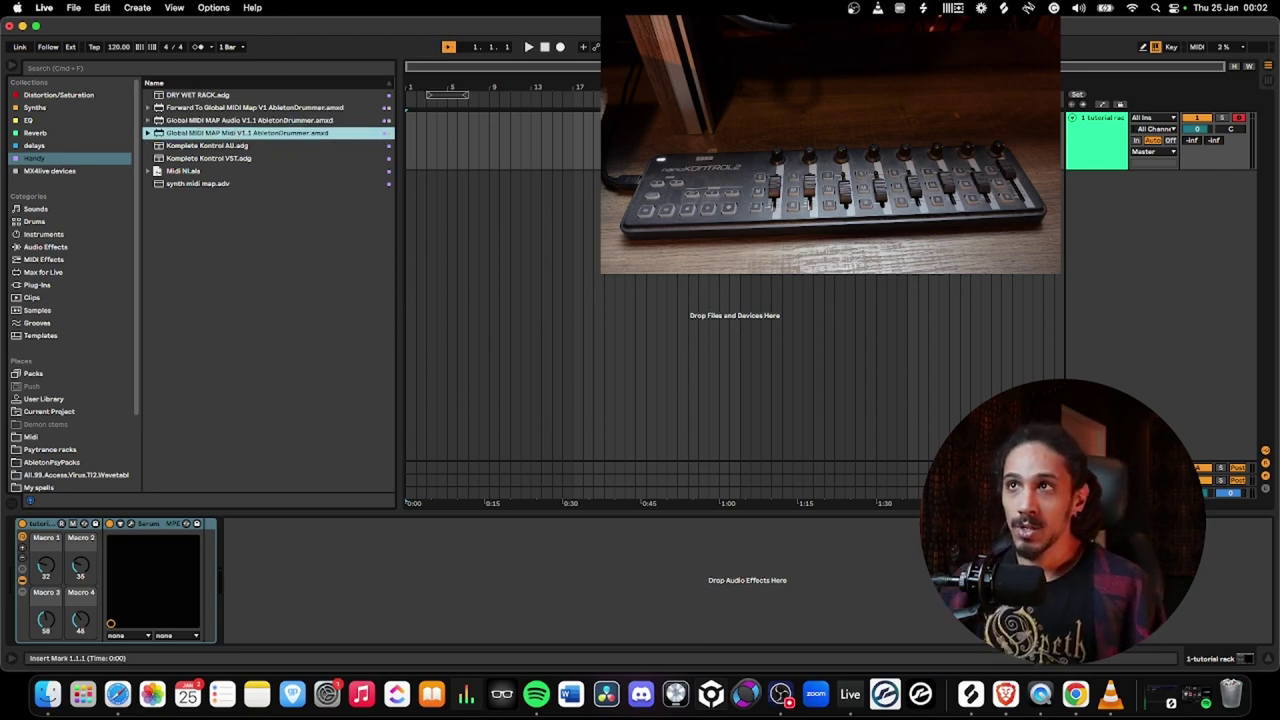
click(1094, 205)
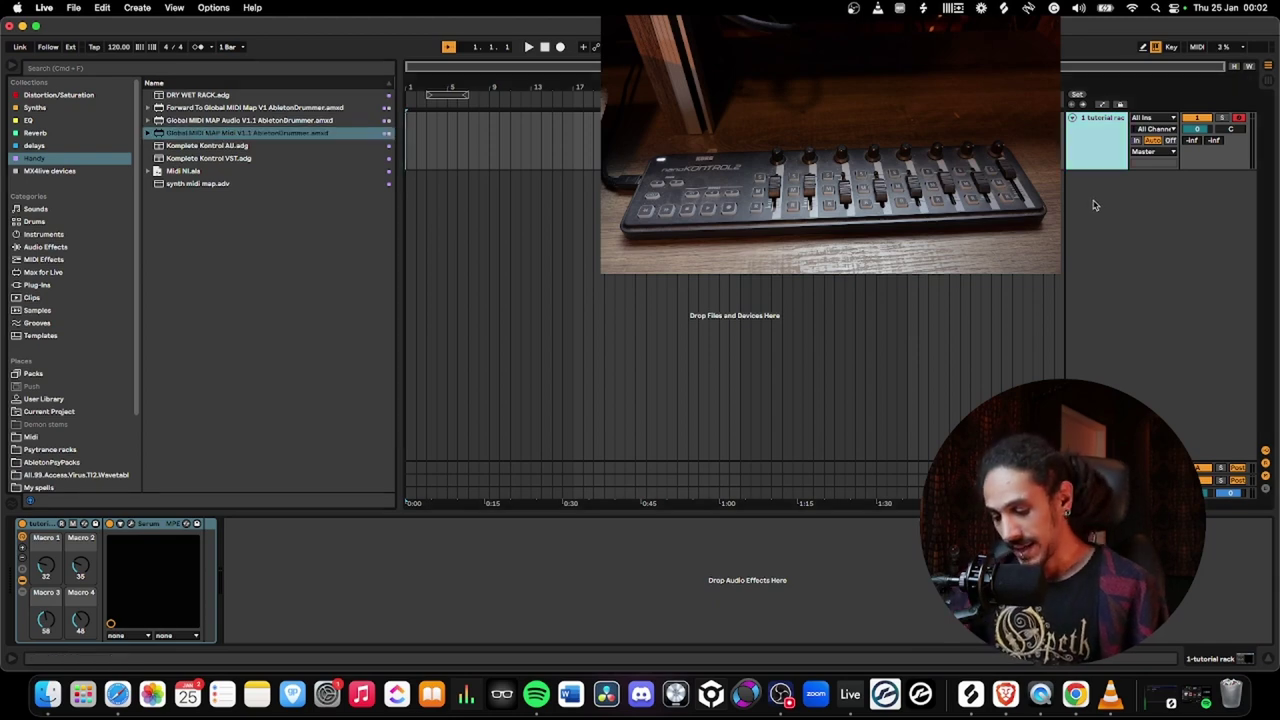
- Insert a new MIDI track named midi and delete its Utility device, leaving it empty
key(super+m)
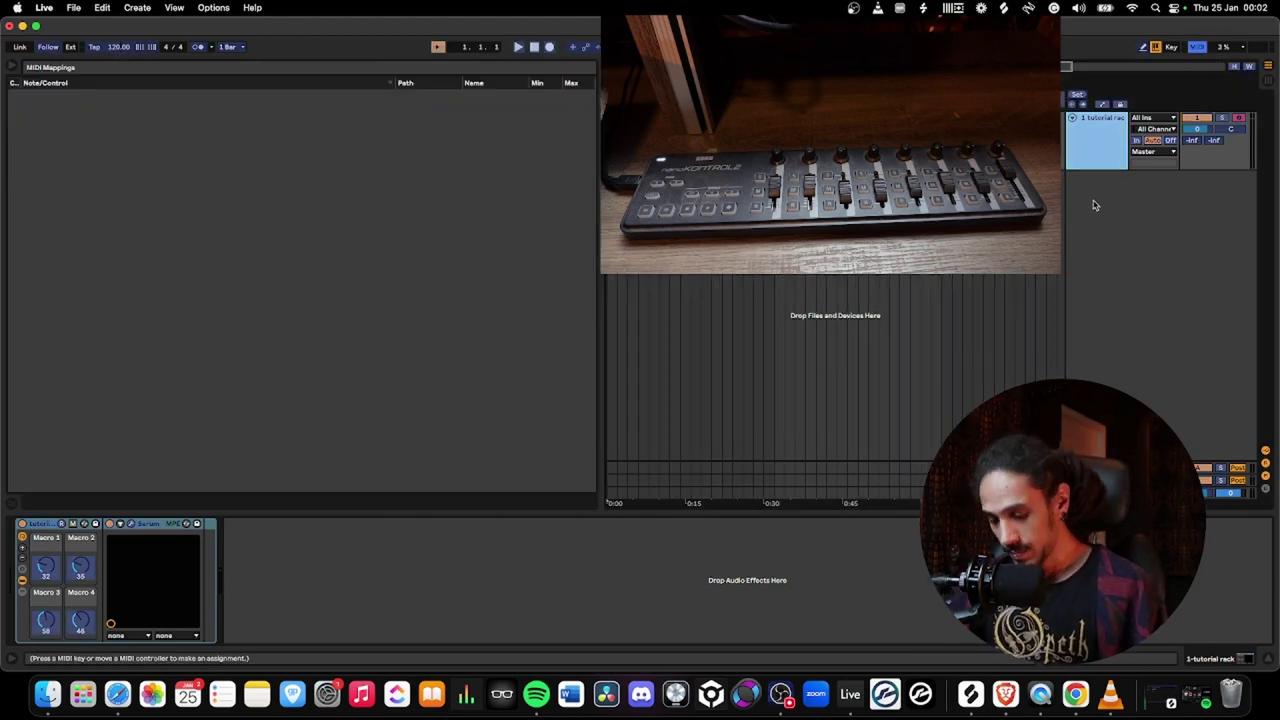
key(super+m)
key(super+shift+t)
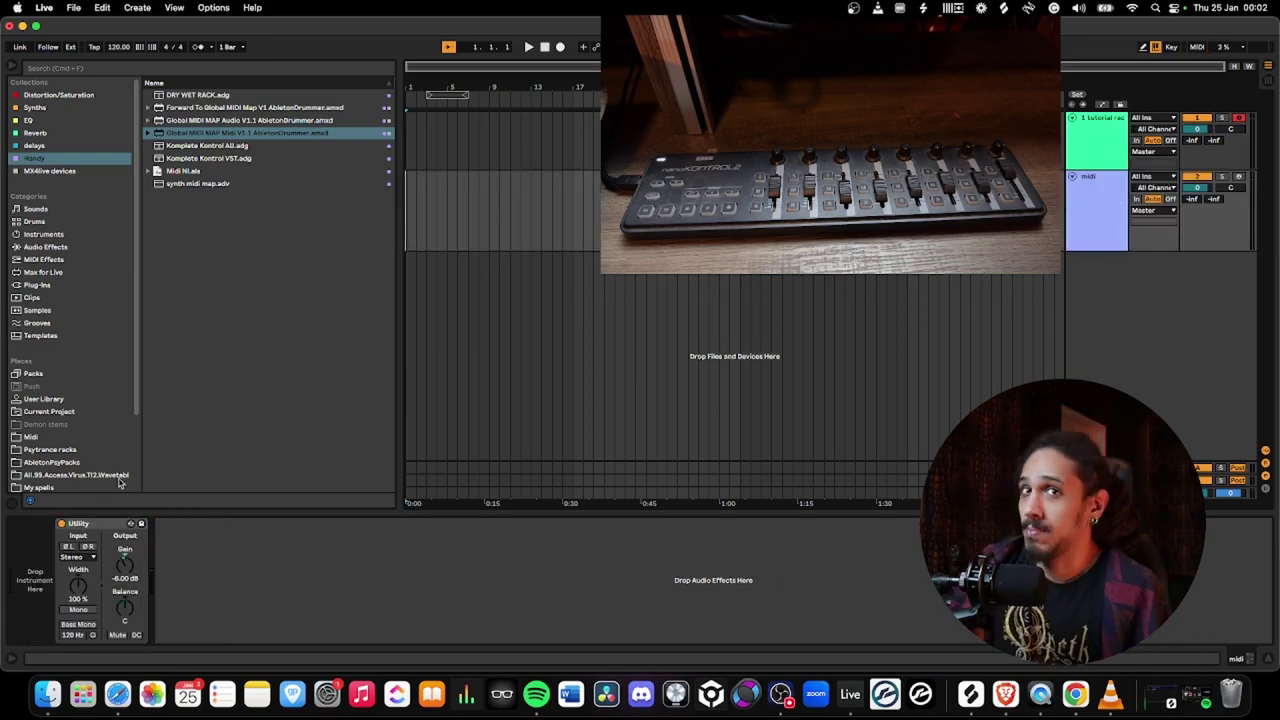
click(112, 525)
key(Delete)
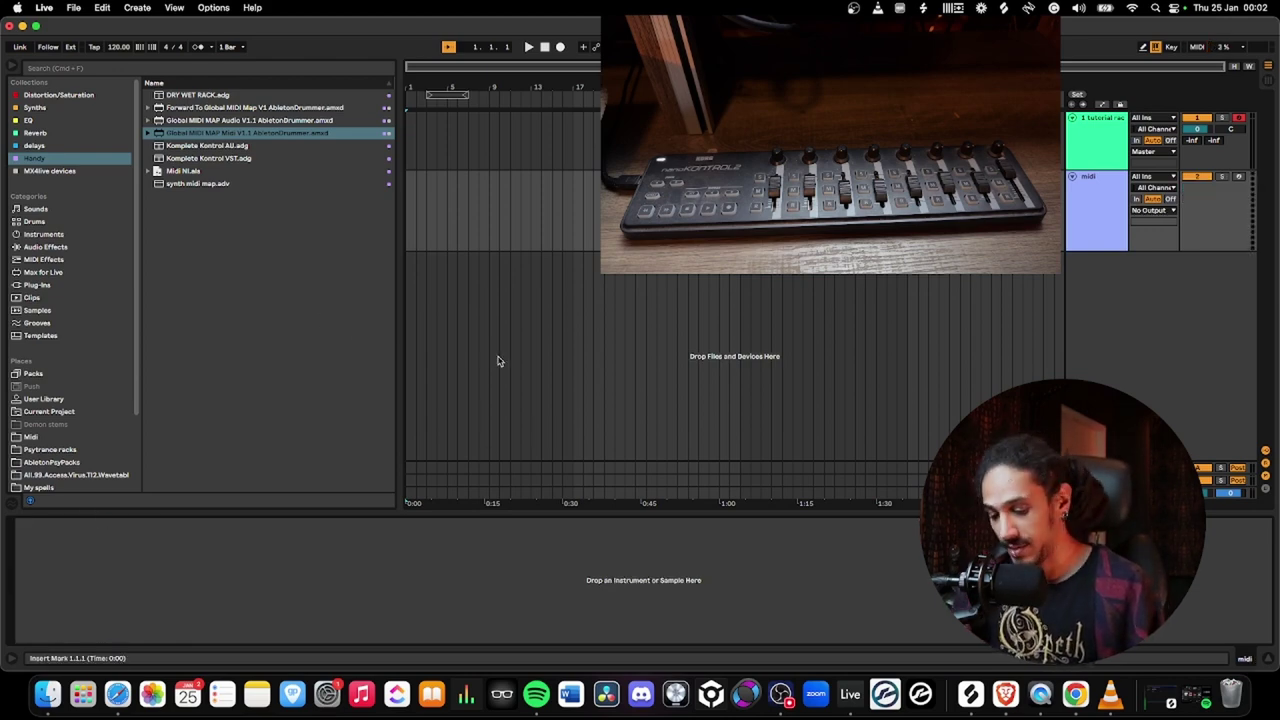
click(1084, 196)
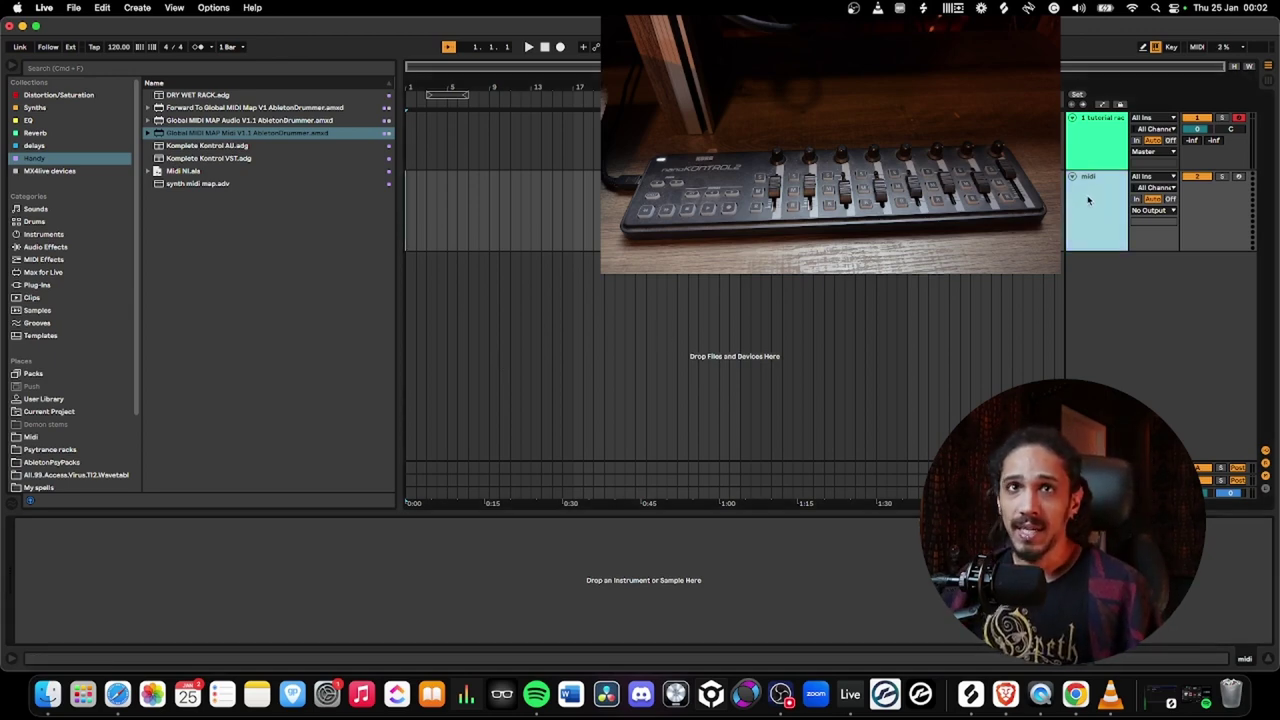
click(246, 108)
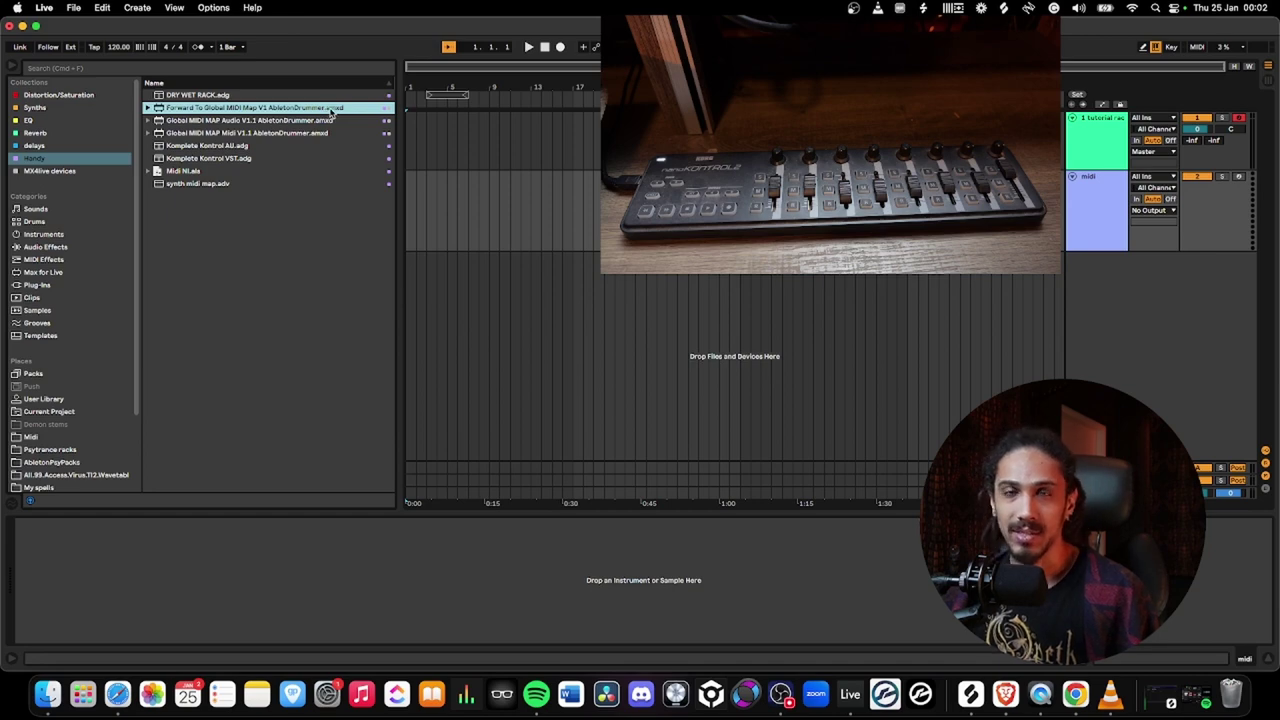
- Add Forward To Global MIDI Map to the midi track, with MIDI From nanoKONTROL2 and Monitor In
mouse_move(315, 109)
mouse_down()
mouse_move(805, 475)
mouse_move(471, 651)
mouse_move(383, 560)
mouse_up()
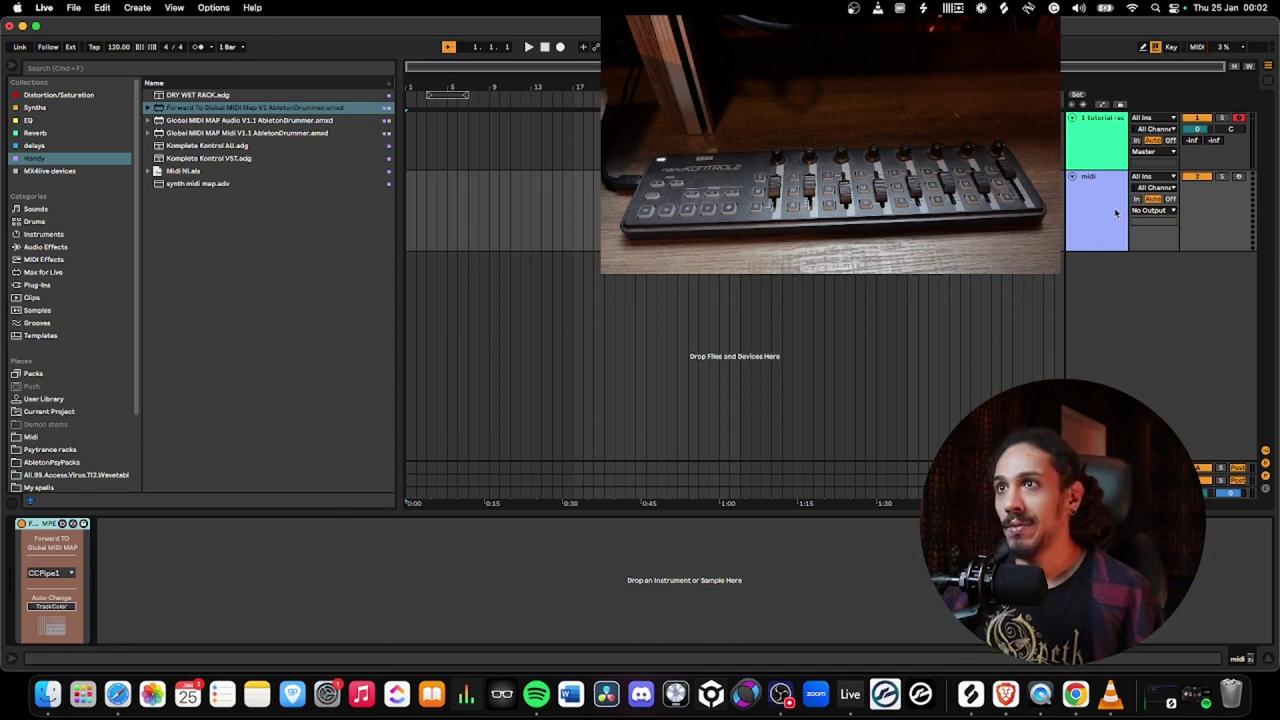
click(1140, 177)
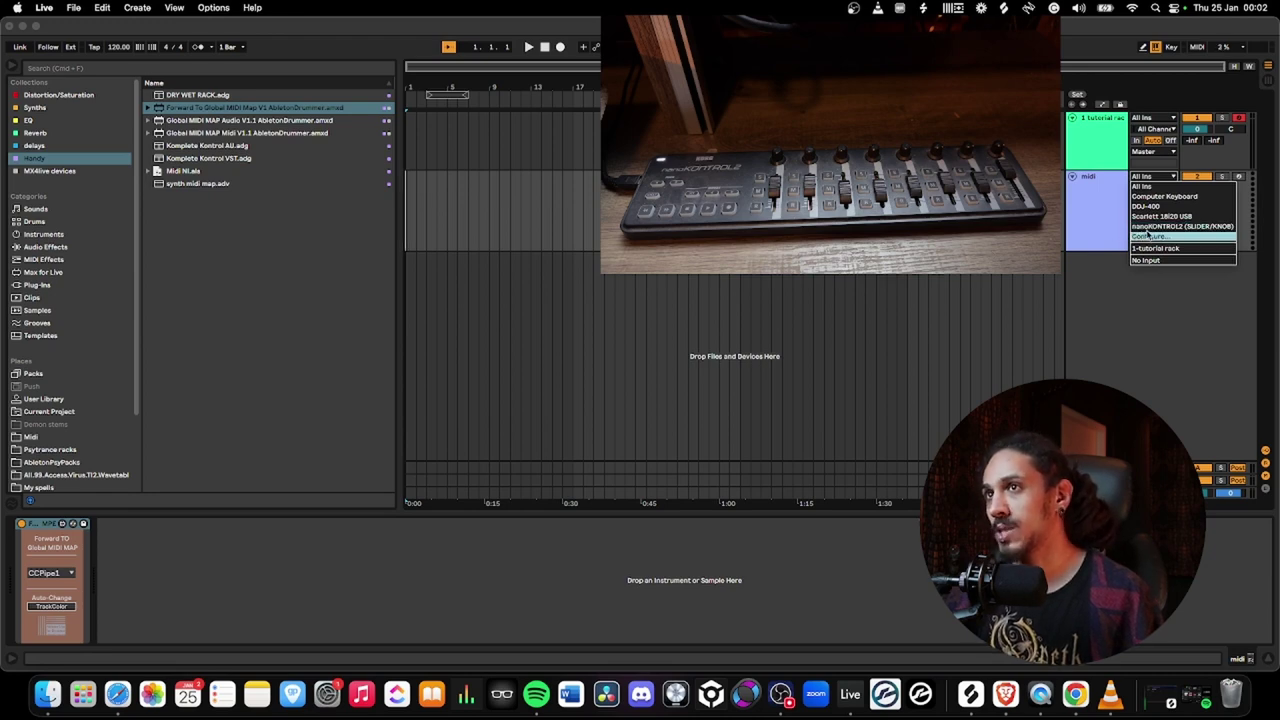
click(1157, 229)
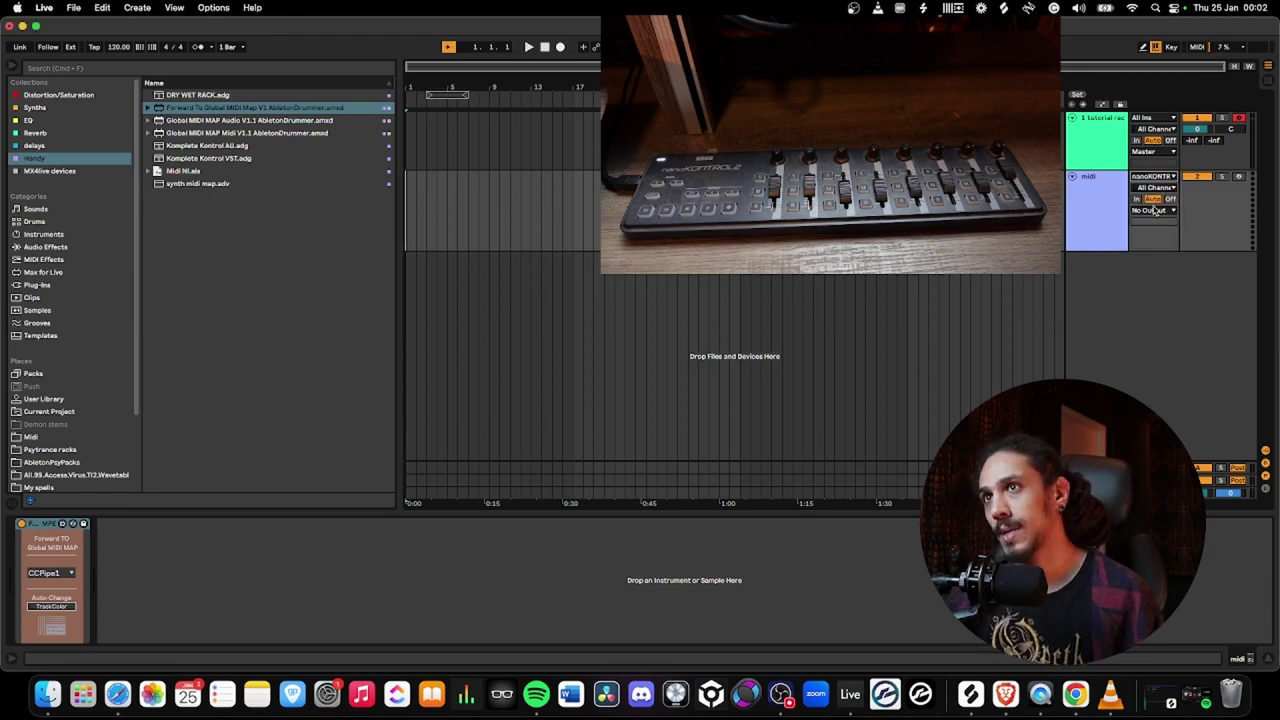
click(1136, 200)
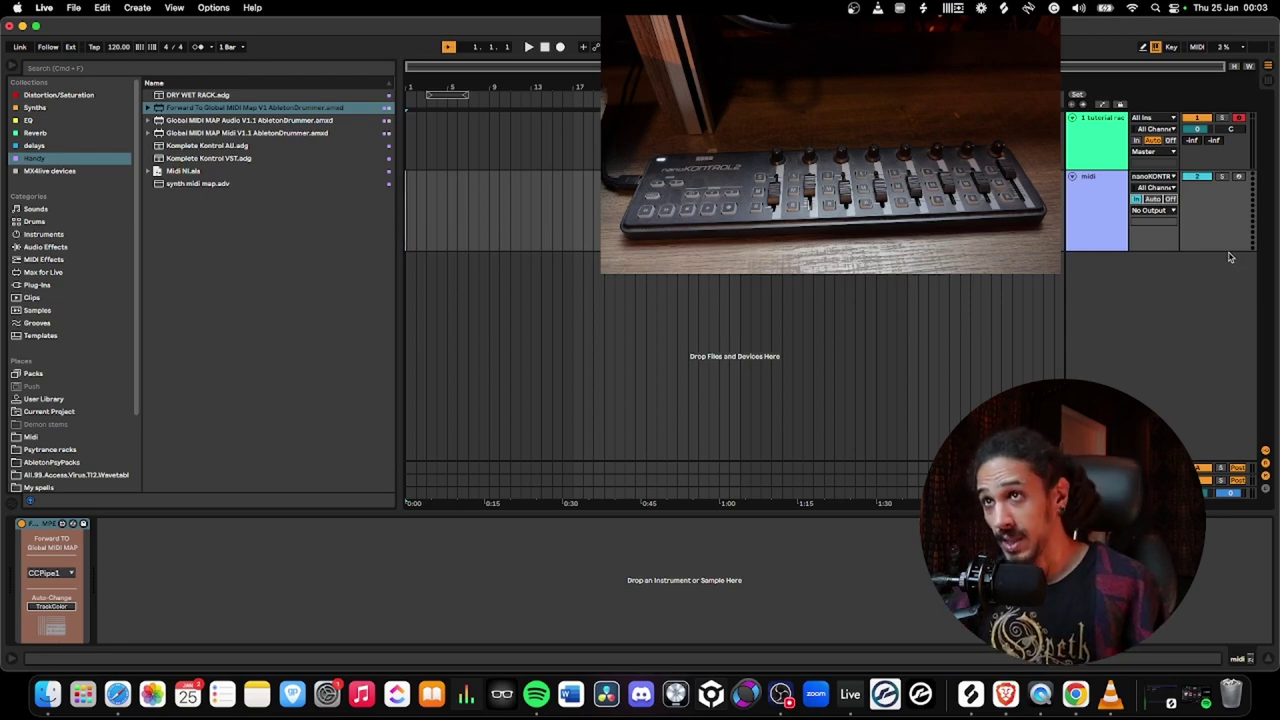
click(1108, 221)
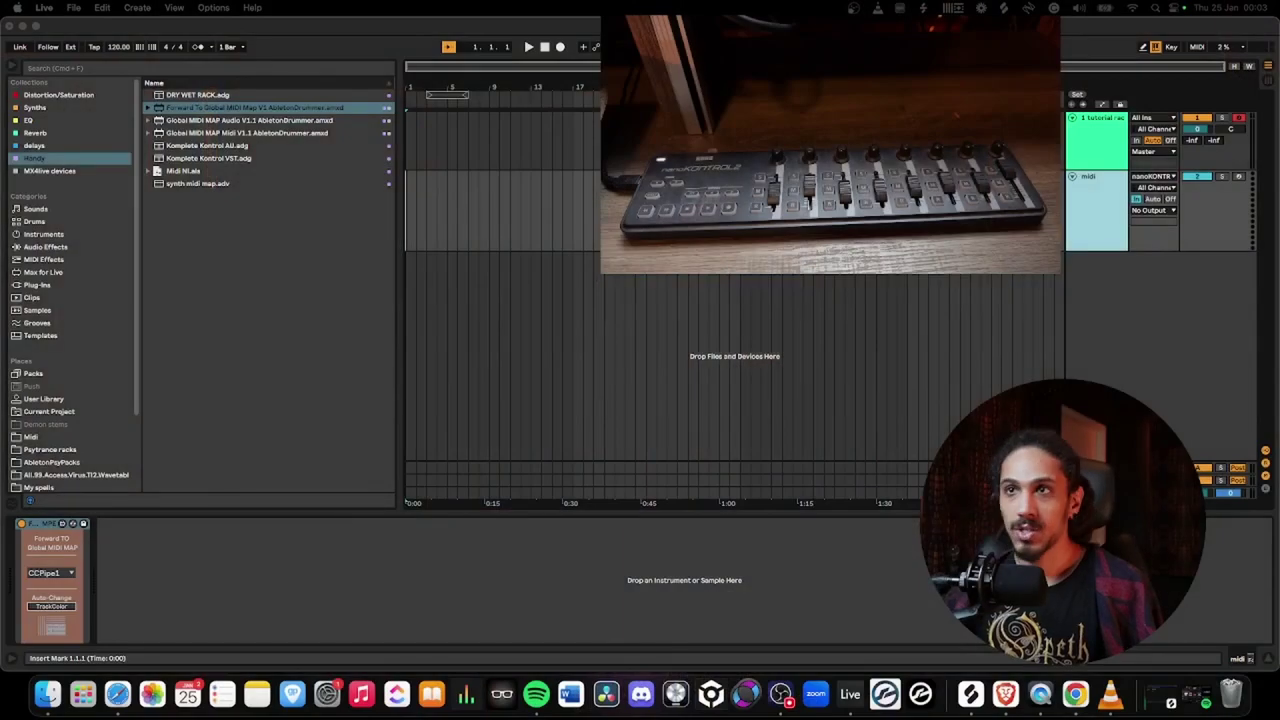
- Drop Global MIDI MAP Midi V1.1 into the tutorial rack's device chain, ahead of Serum
click(1082, 204)
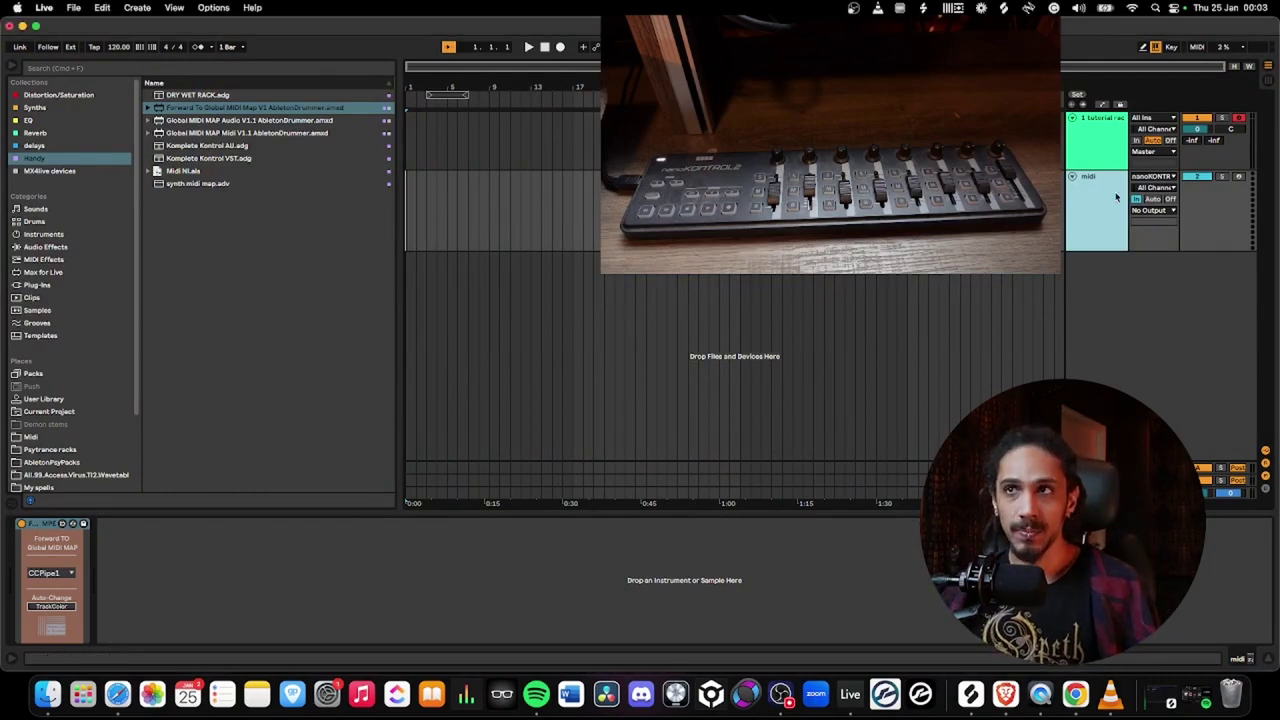
click(1105, 136)
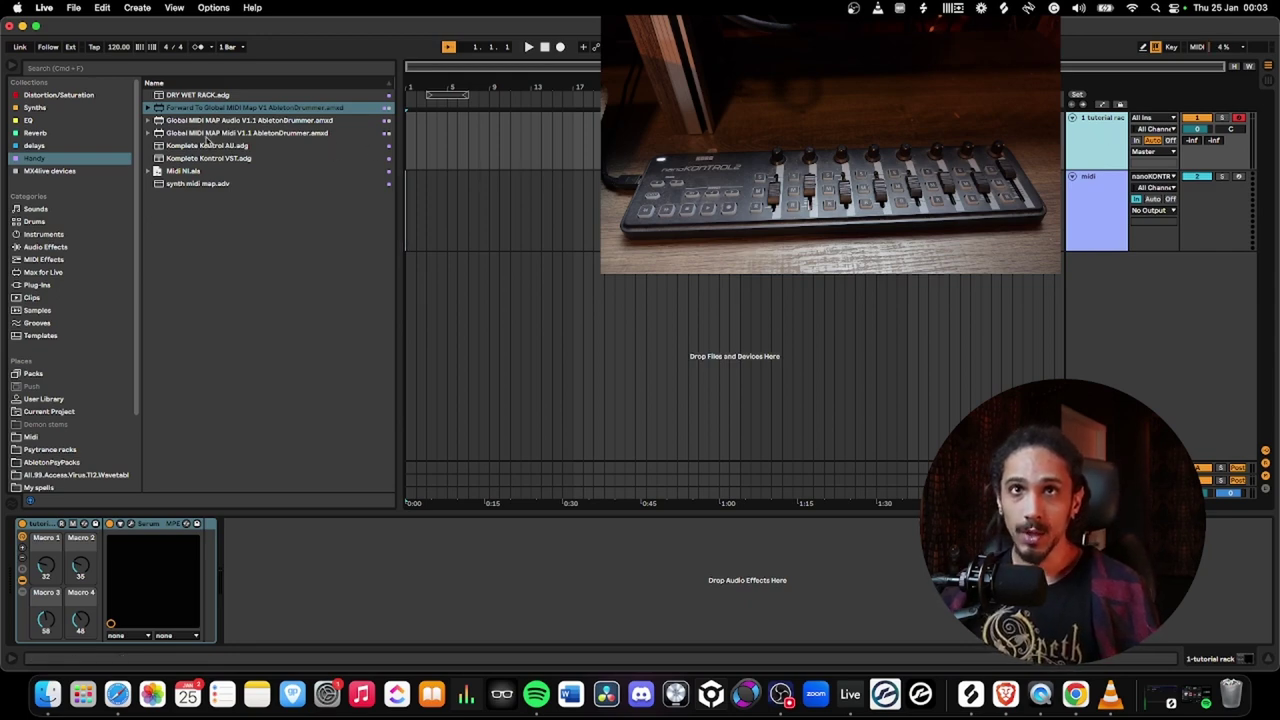
click(298, 135)
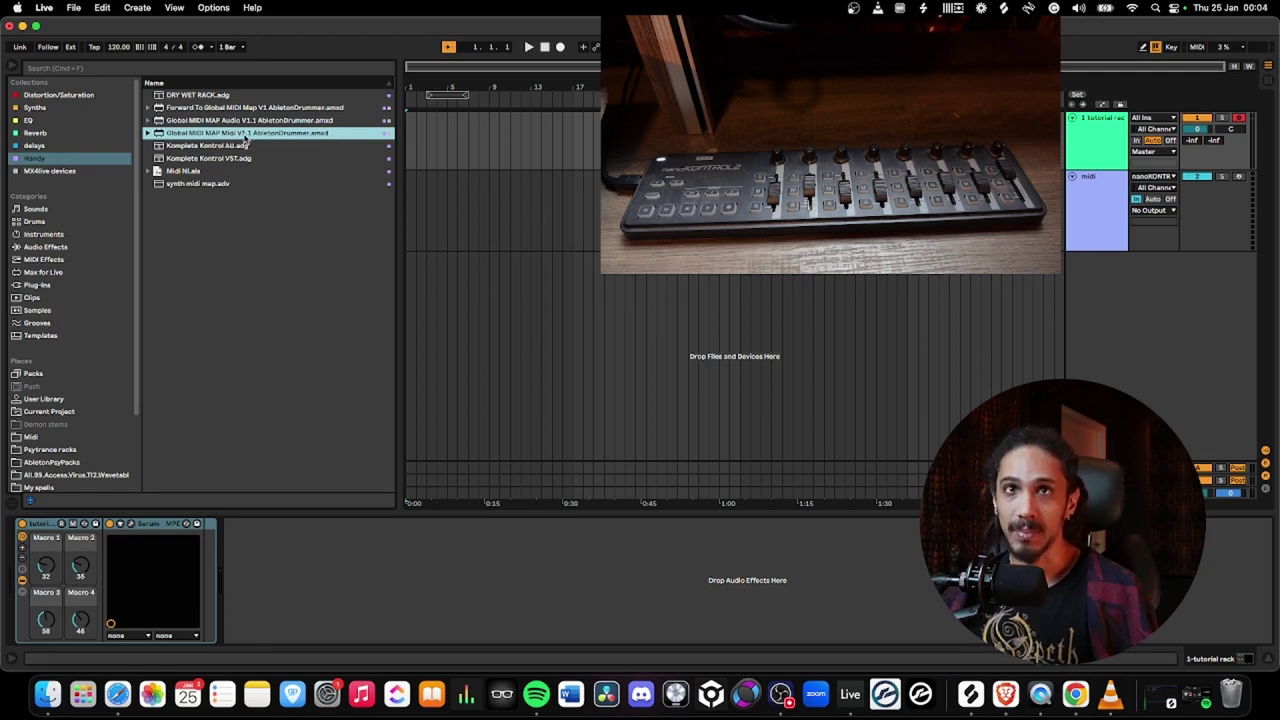
mouse_move(256, 140)
mouse_down()
mouse_move(179, 525)
mouse_move(110, 568)
mouse_up()
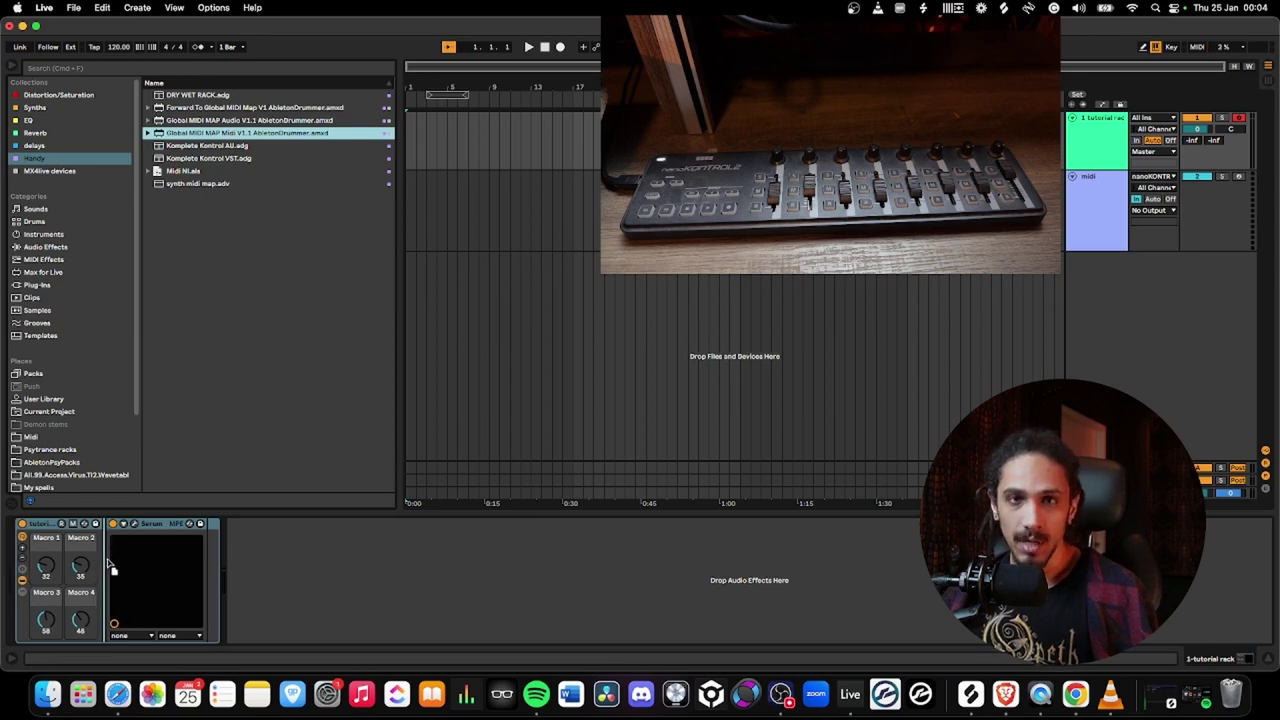
drag(110, 568, 108, 566)
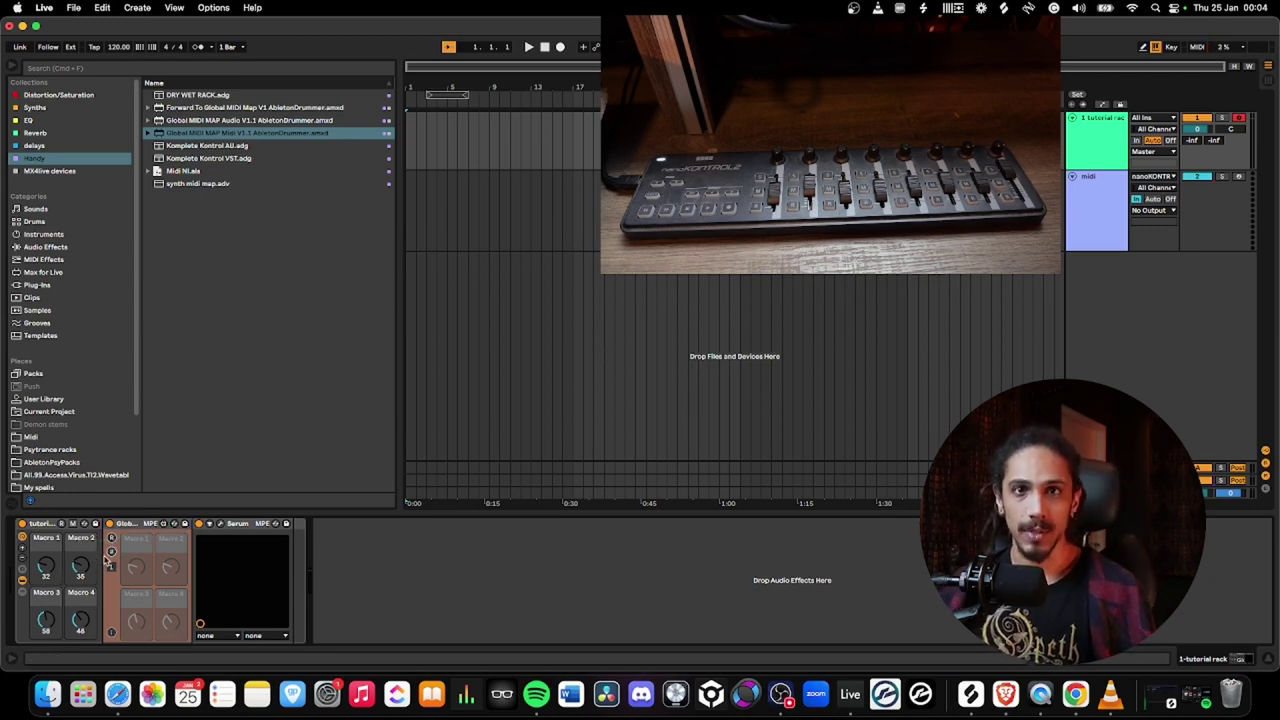
- Enter the macros' CC# In values on the Global MIDI Map device, then return to macro view and select the rack
click(111, 552)
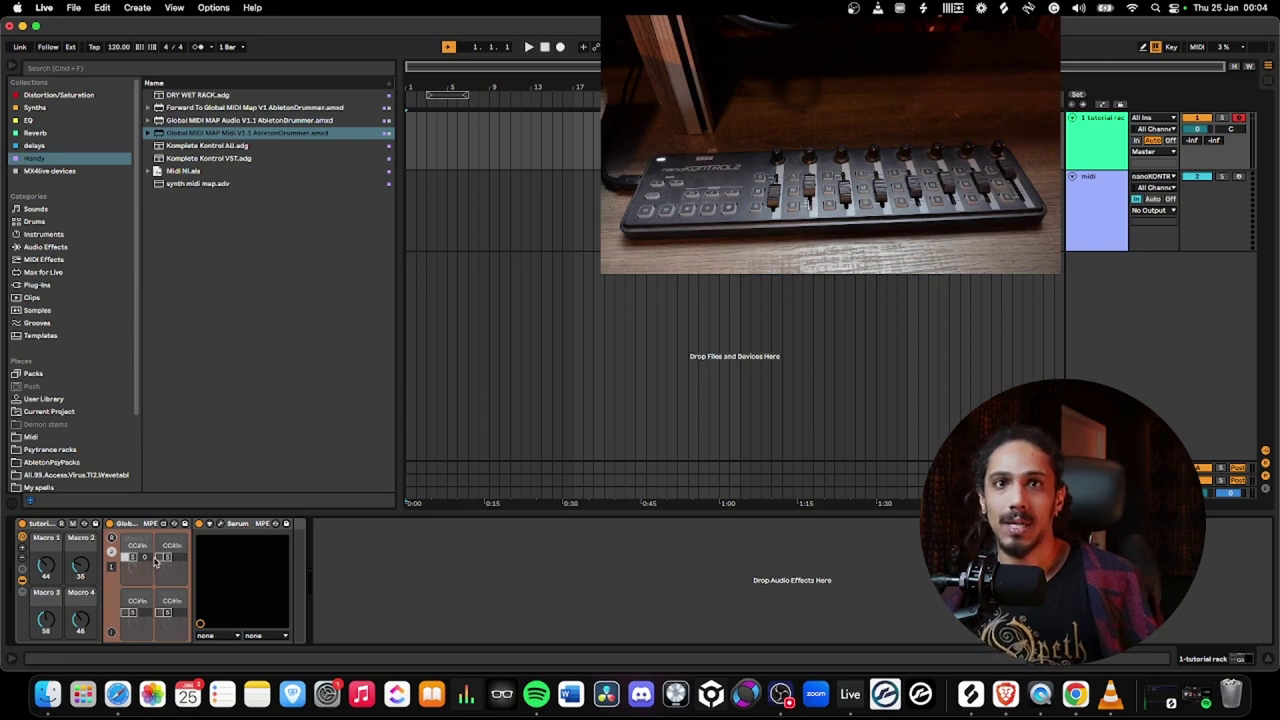
click(163, 560)
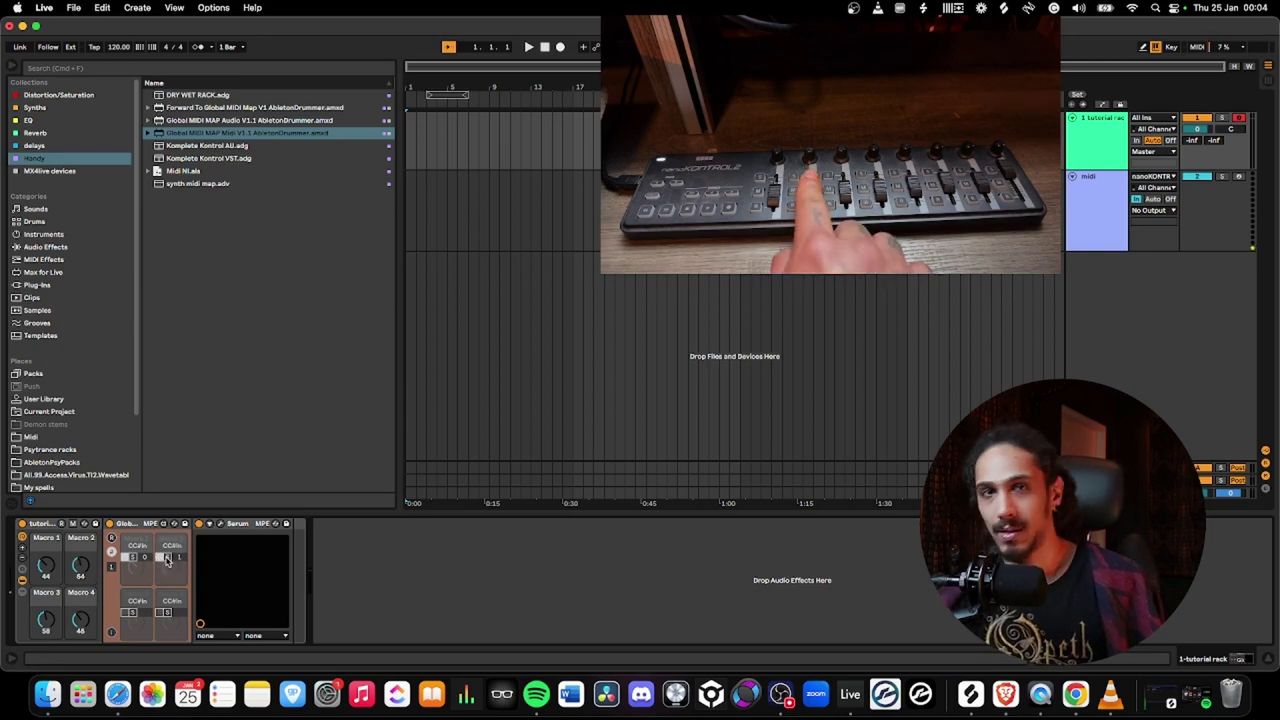
click(127, 614)
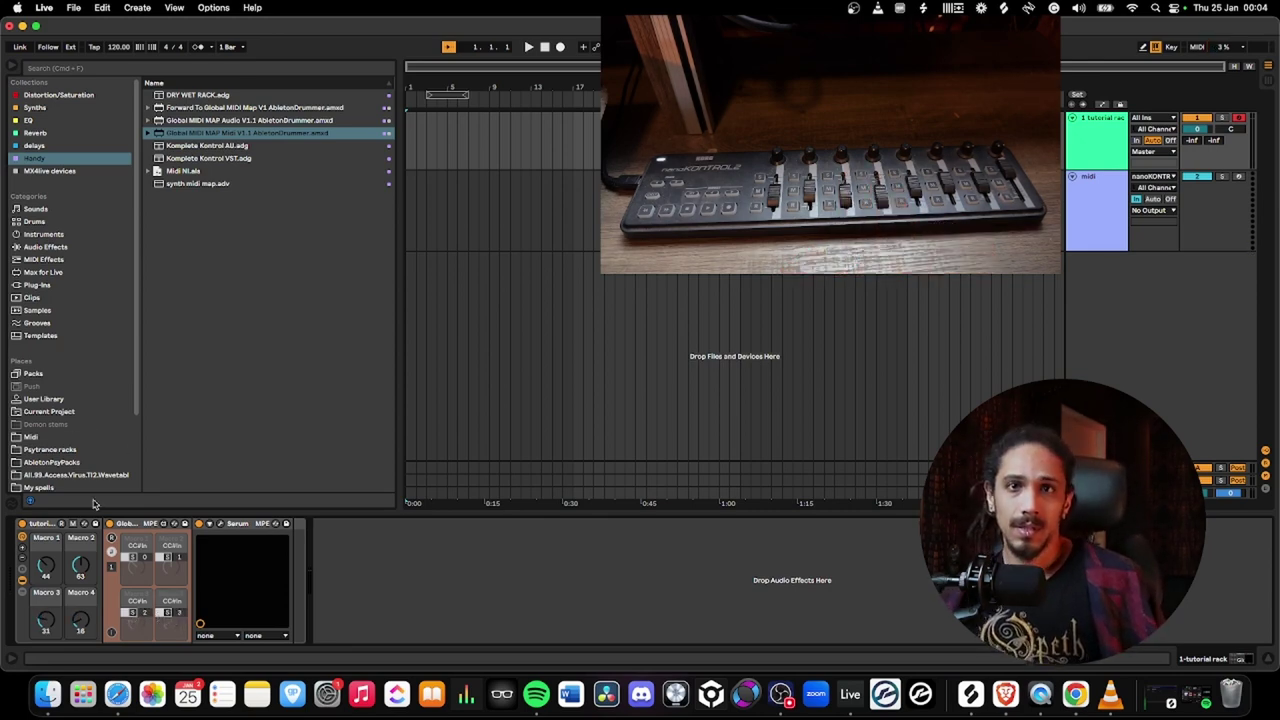
click(112, 552)
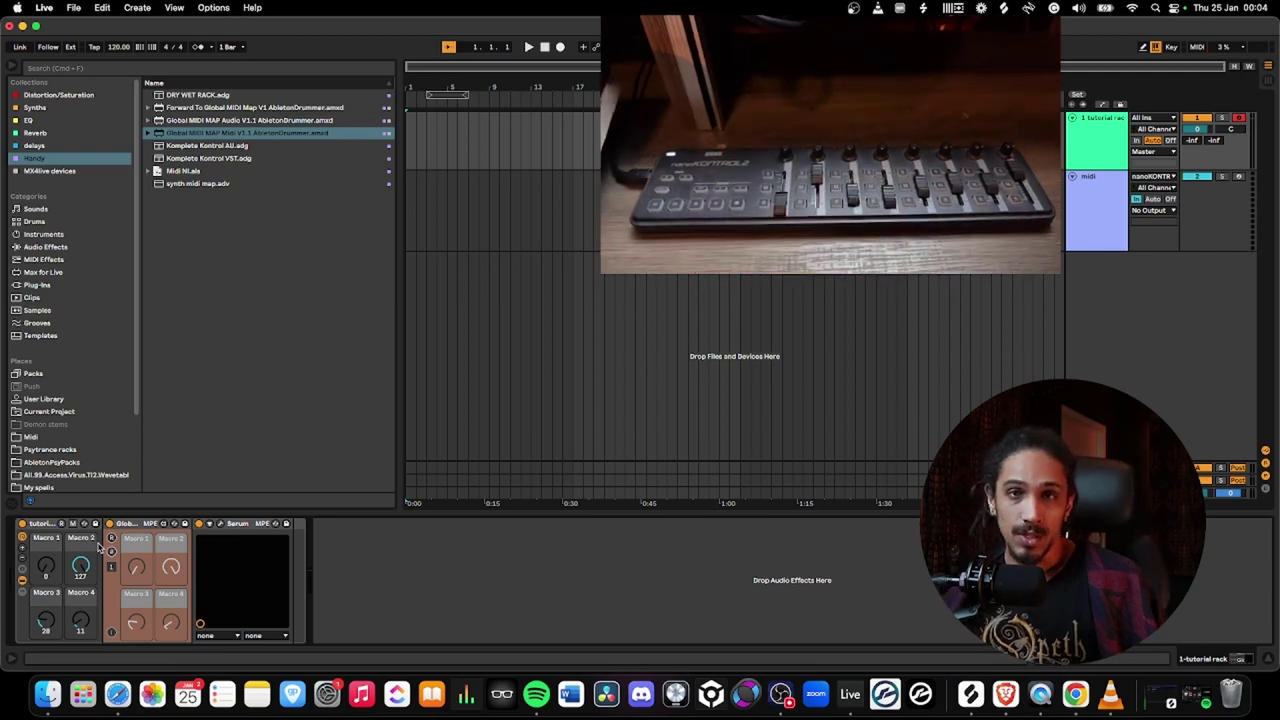
click(46, 525)
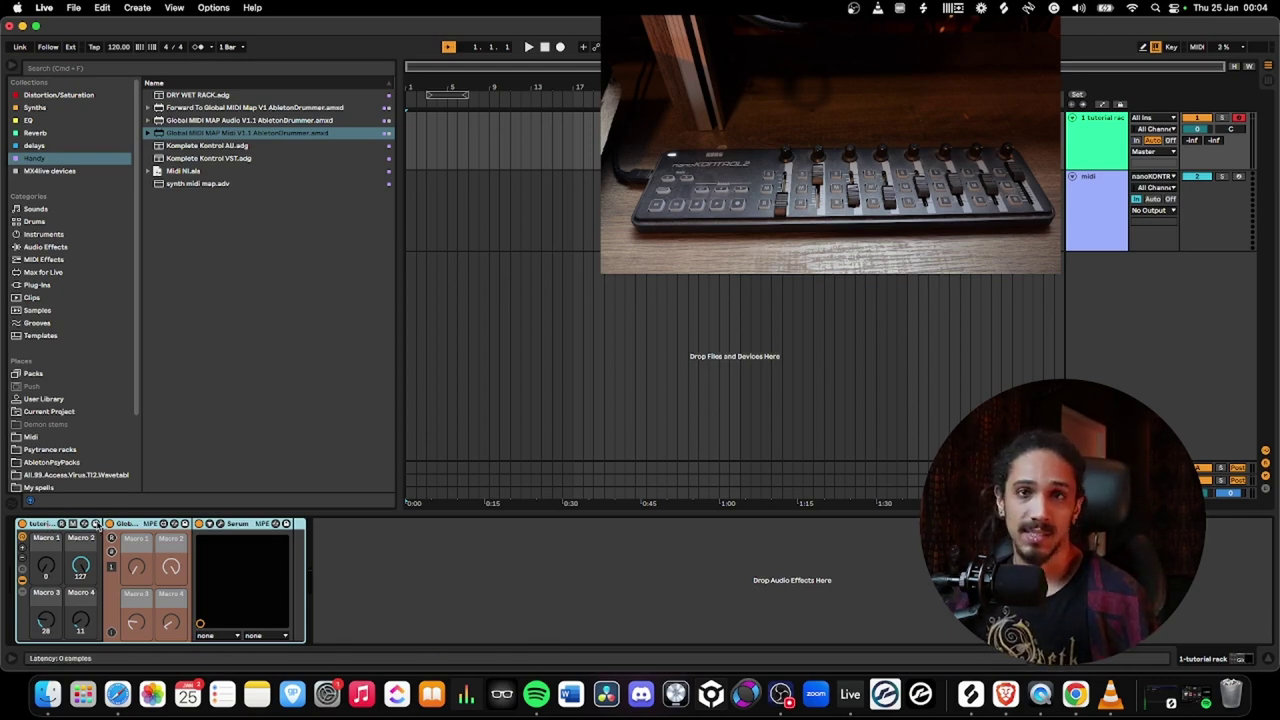
- Save the rack preset as 'Tutorial rack mapped' and select the rack on the track
click(96, 524)
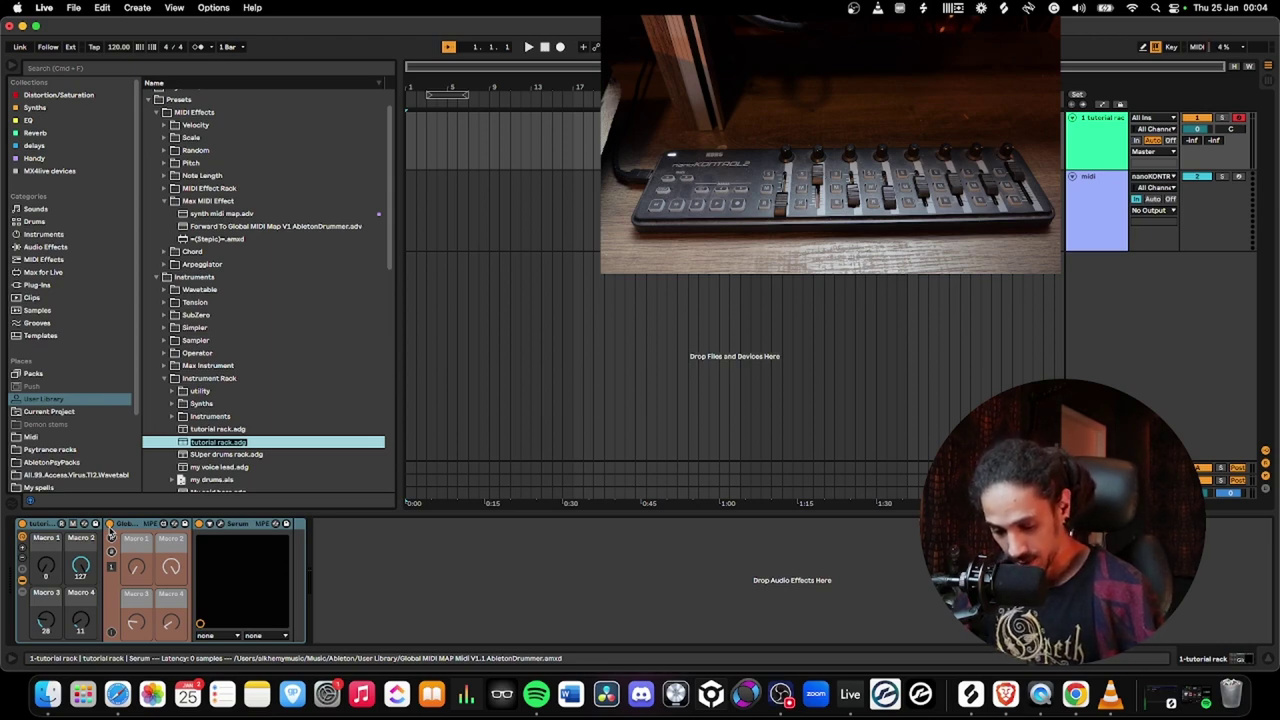
text(T)
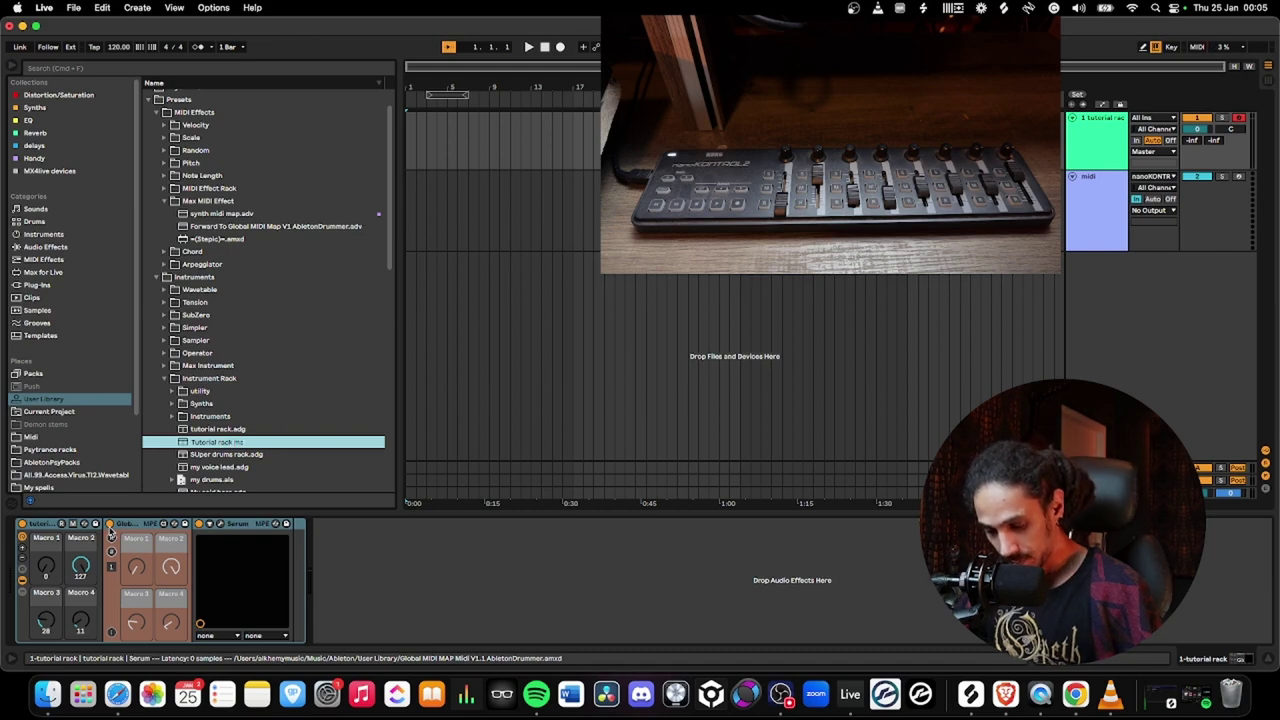
text(utorial rack mapped)
key(Return)
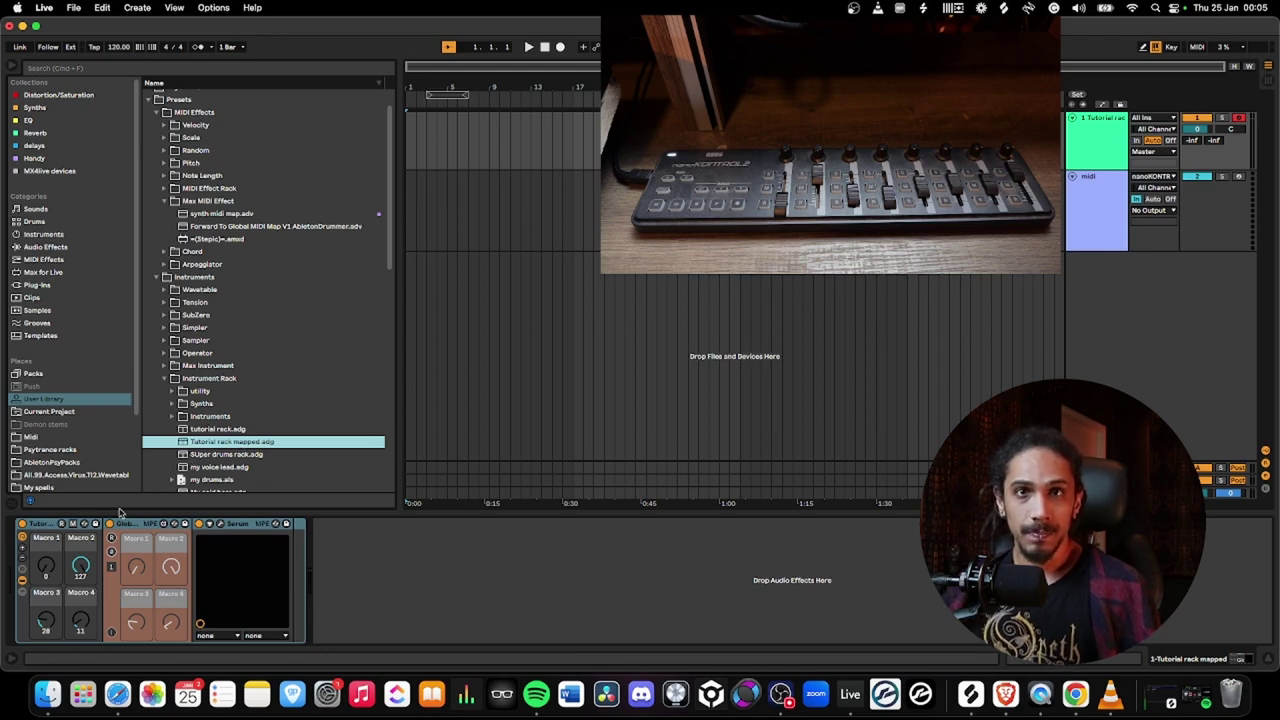
click(44, 527)
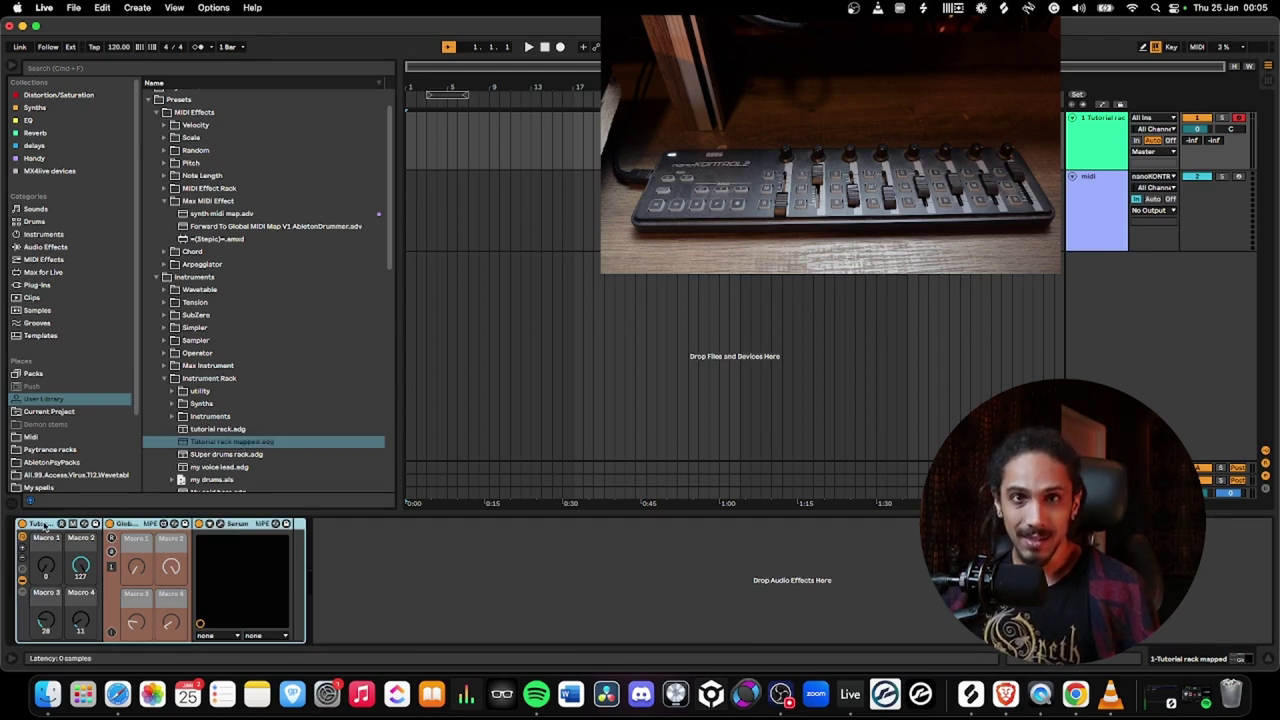
key(BackSpace)
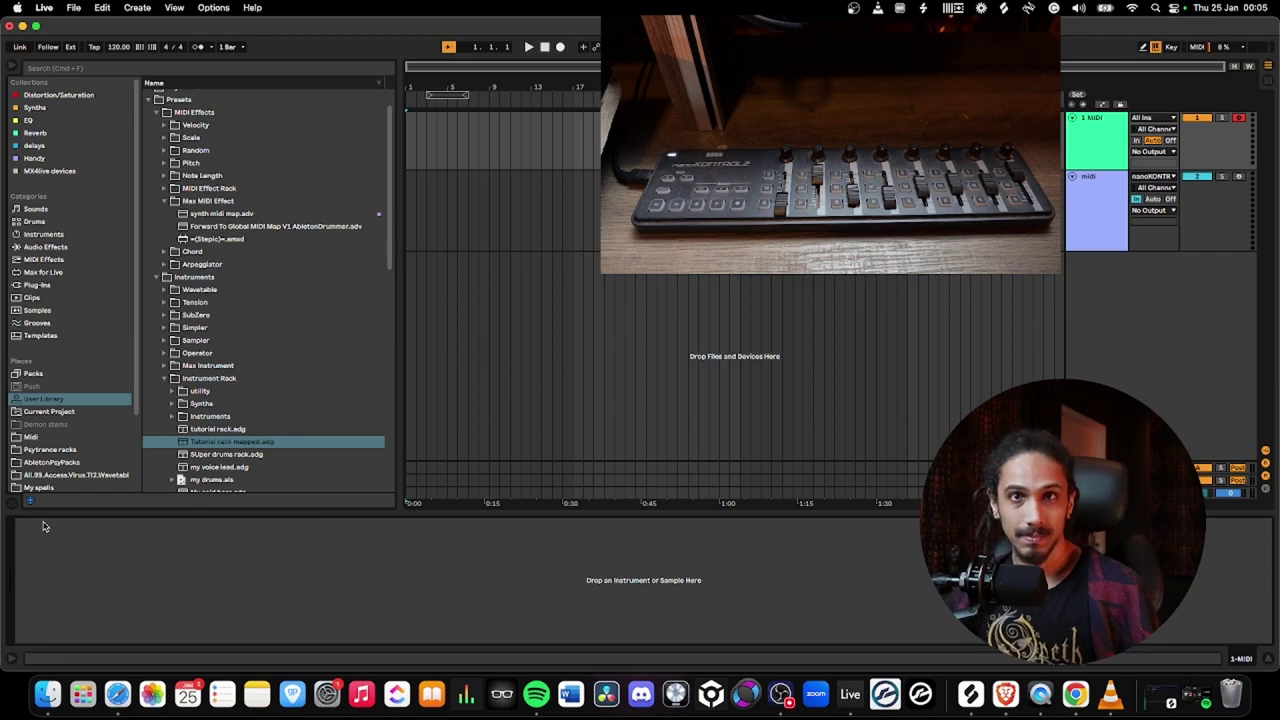
drag(246, 447, 113, 551)
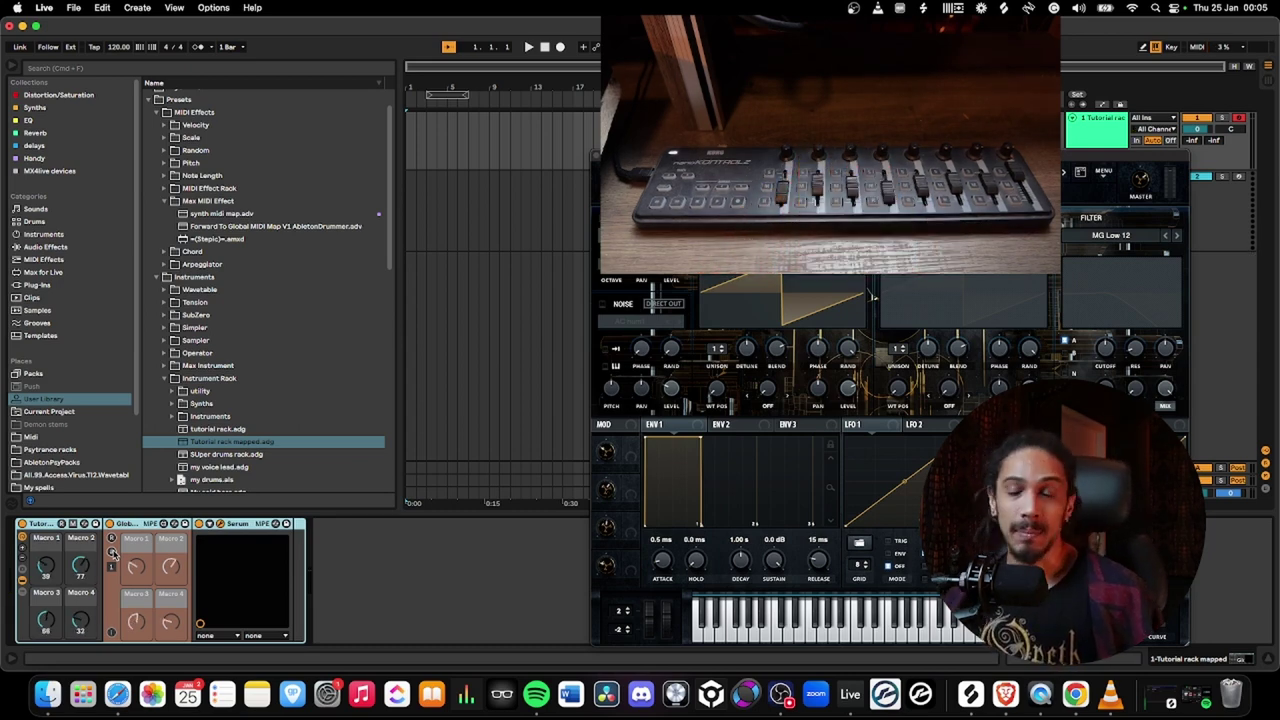
click(495, 161)
click(595, 157)
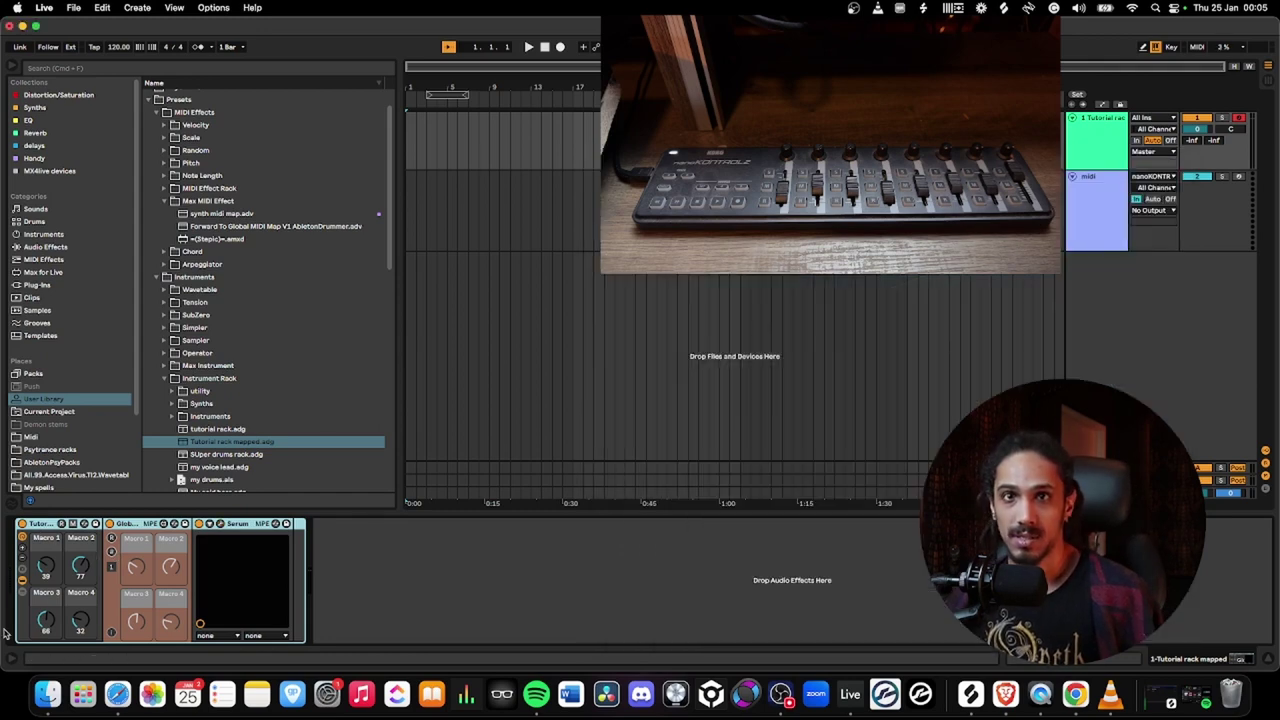
key(Delete)
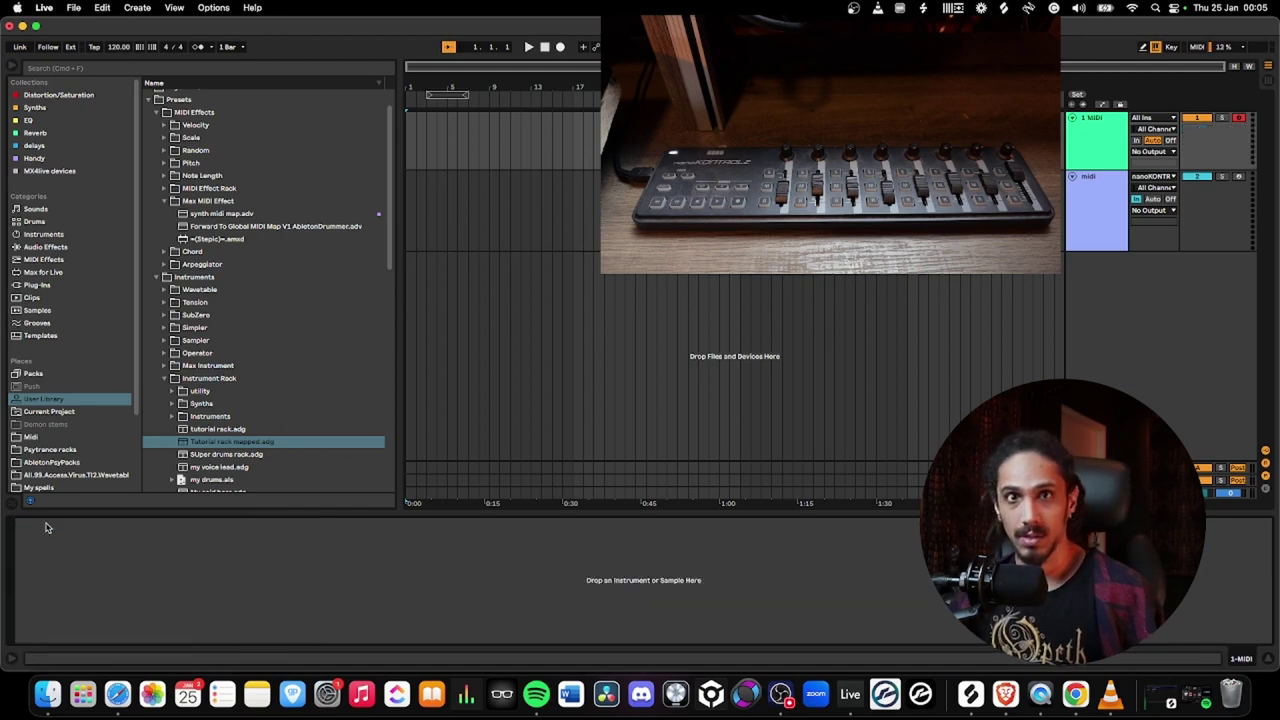
- Save the Live set with Cmd+S and close its window
click(1108, 189)
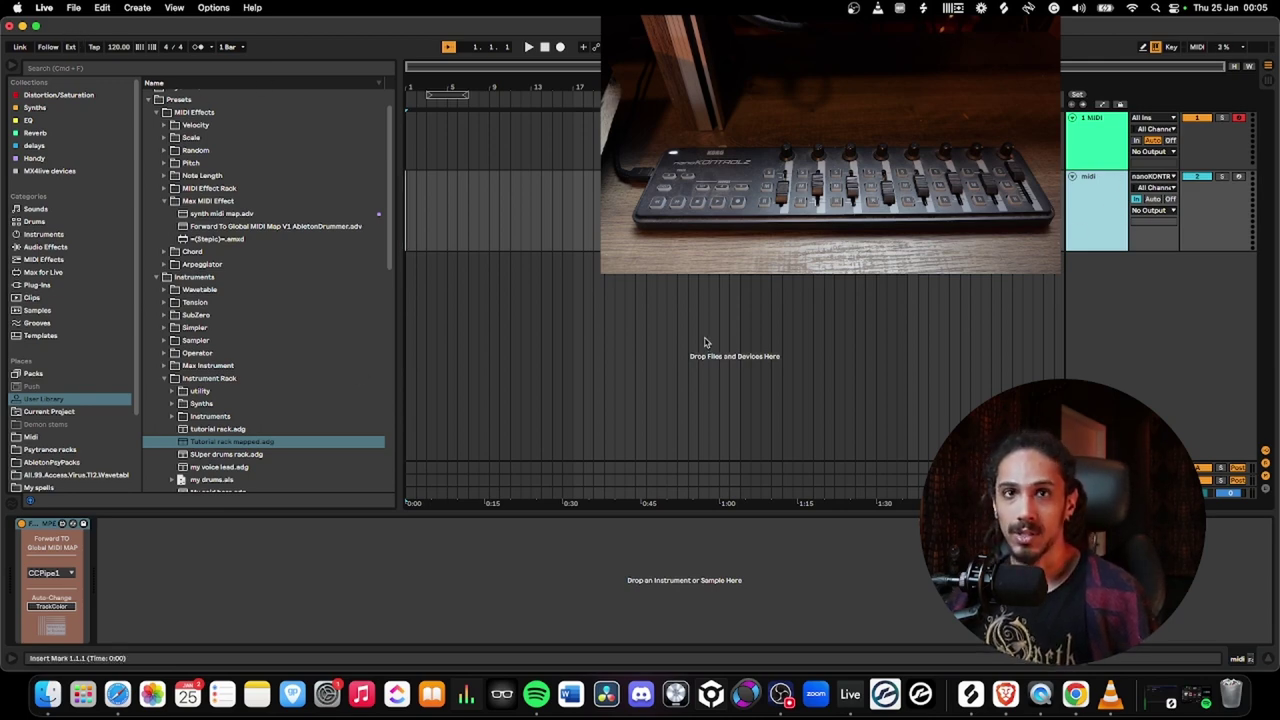
key(super+s)
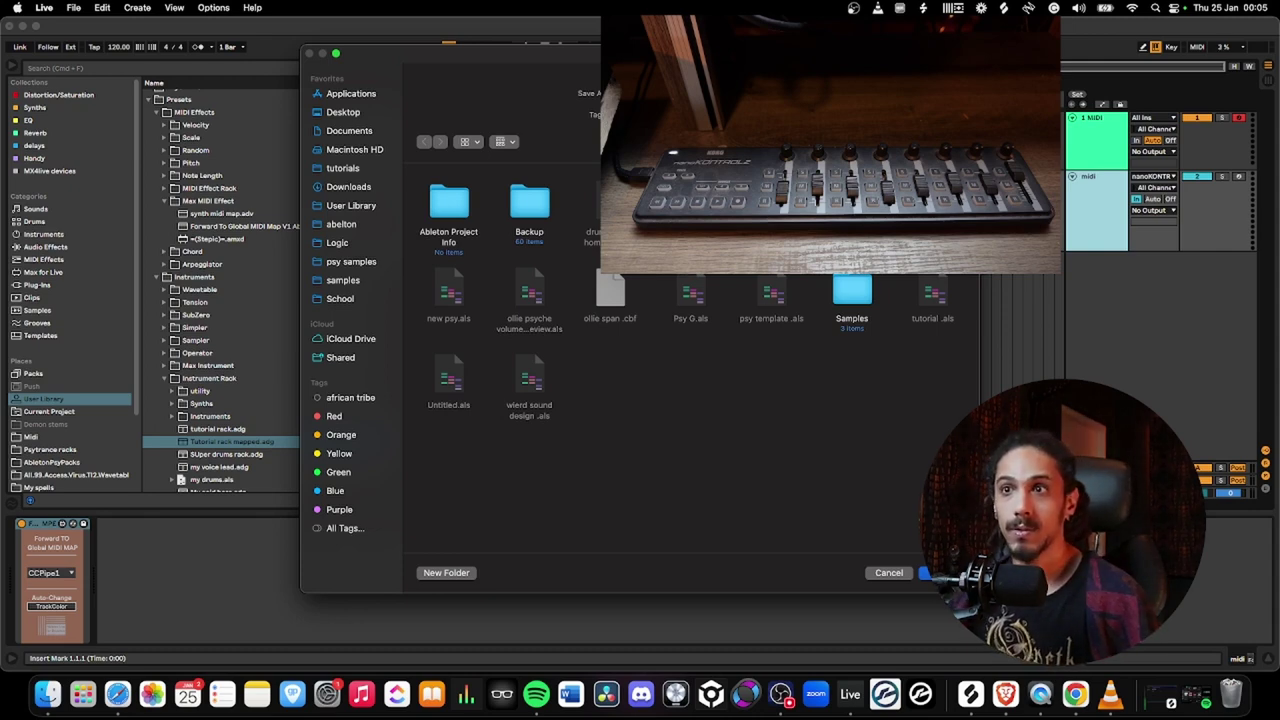
key(Return)
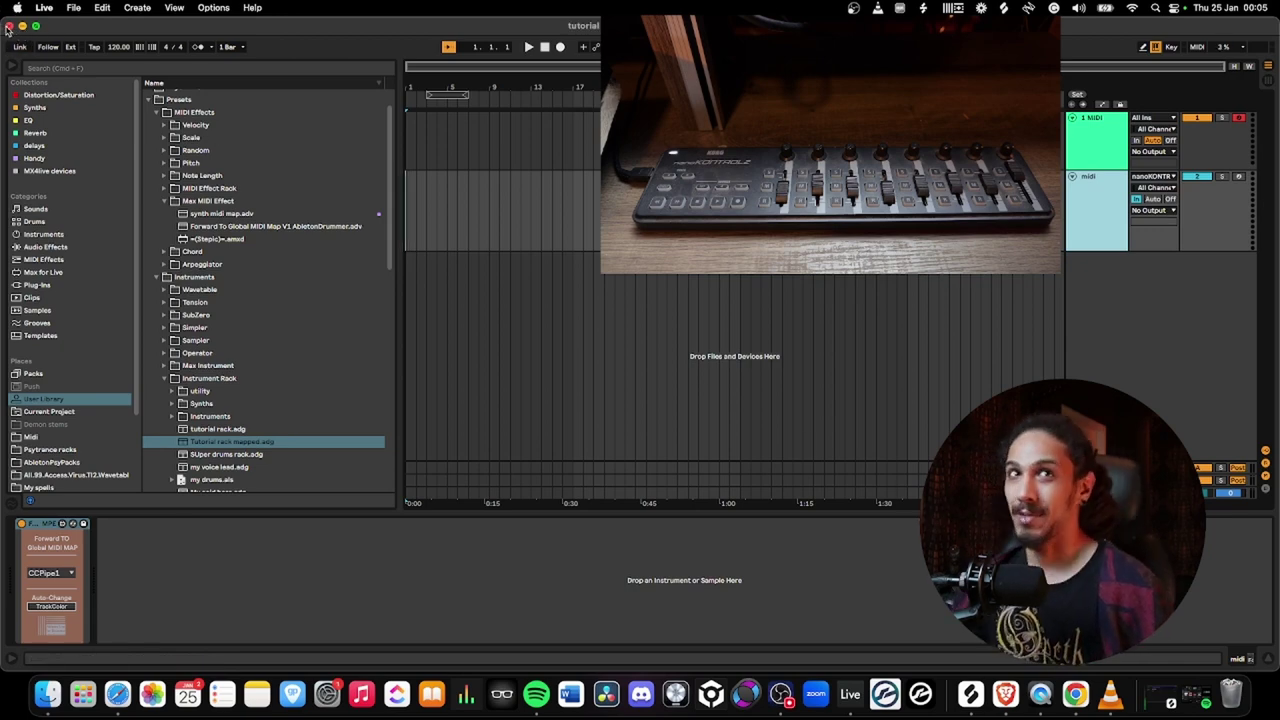
click(8, 27)
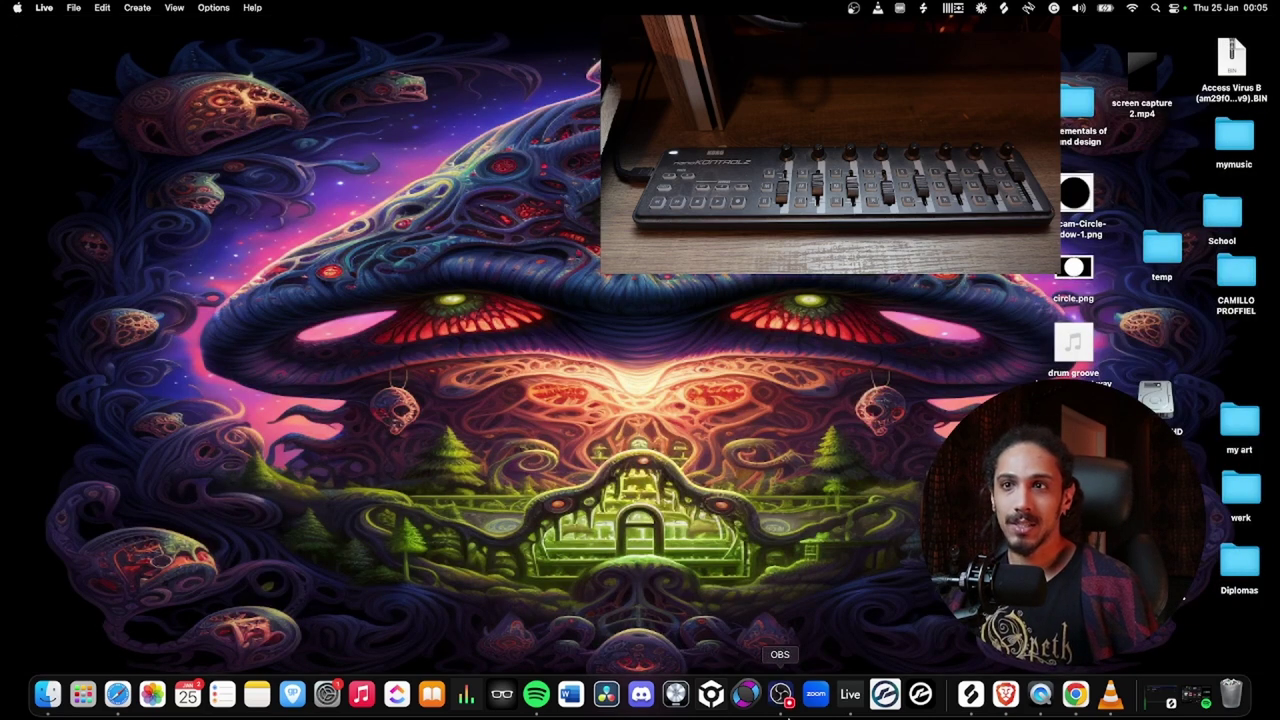
- Relaunch Ableton Live from its Dock icon
click(850, 694)
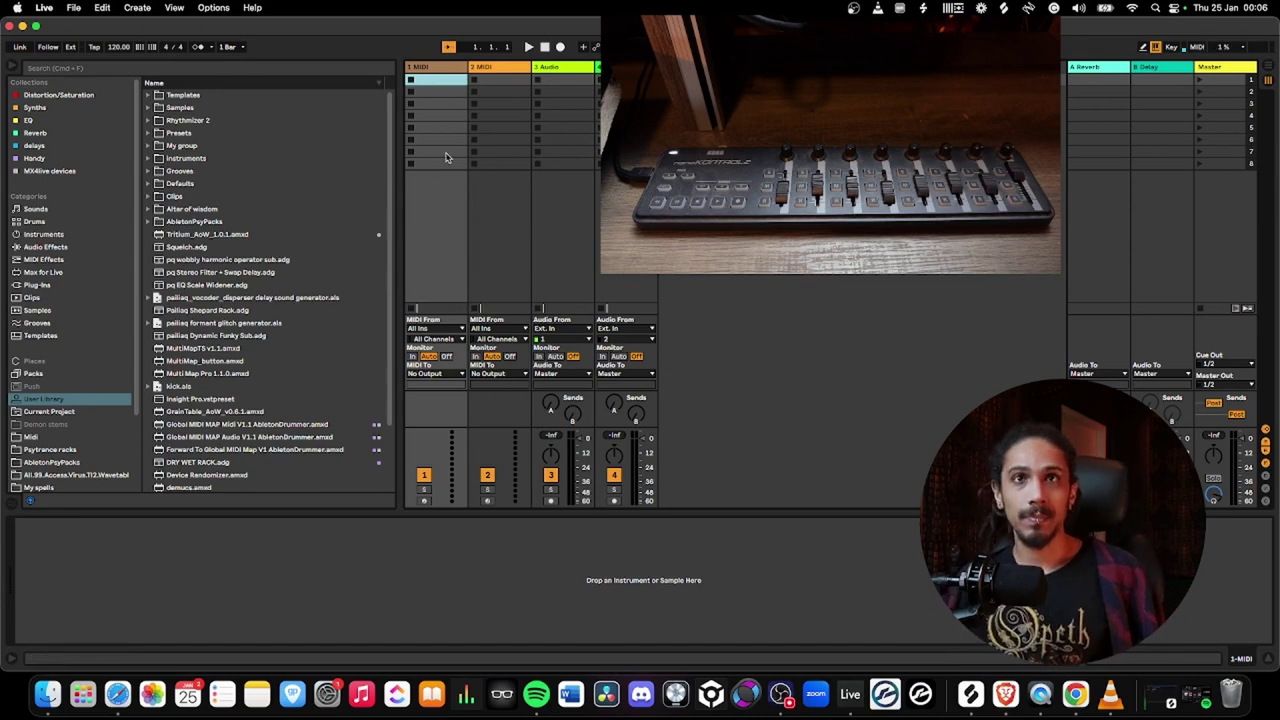
- Reopen tutorial whatever.als from the recent sets list
click(73, 8)
mouse_move(112, 57)
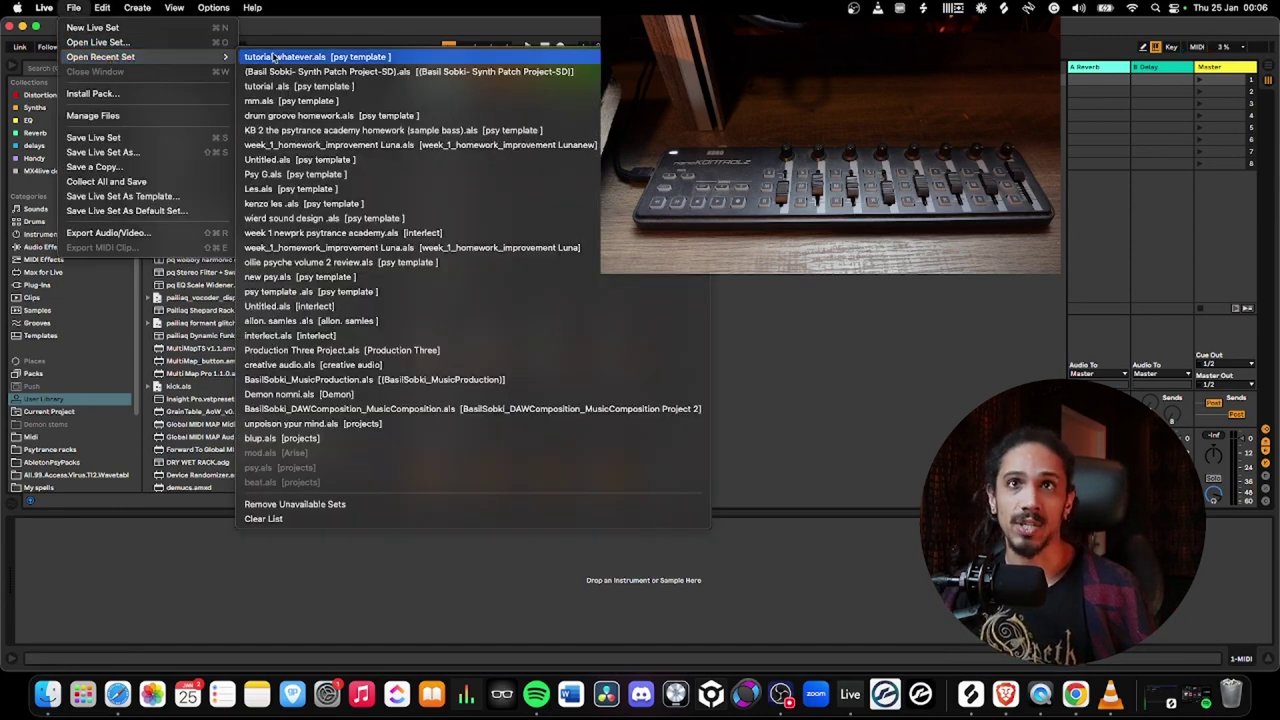
click(284, 57)
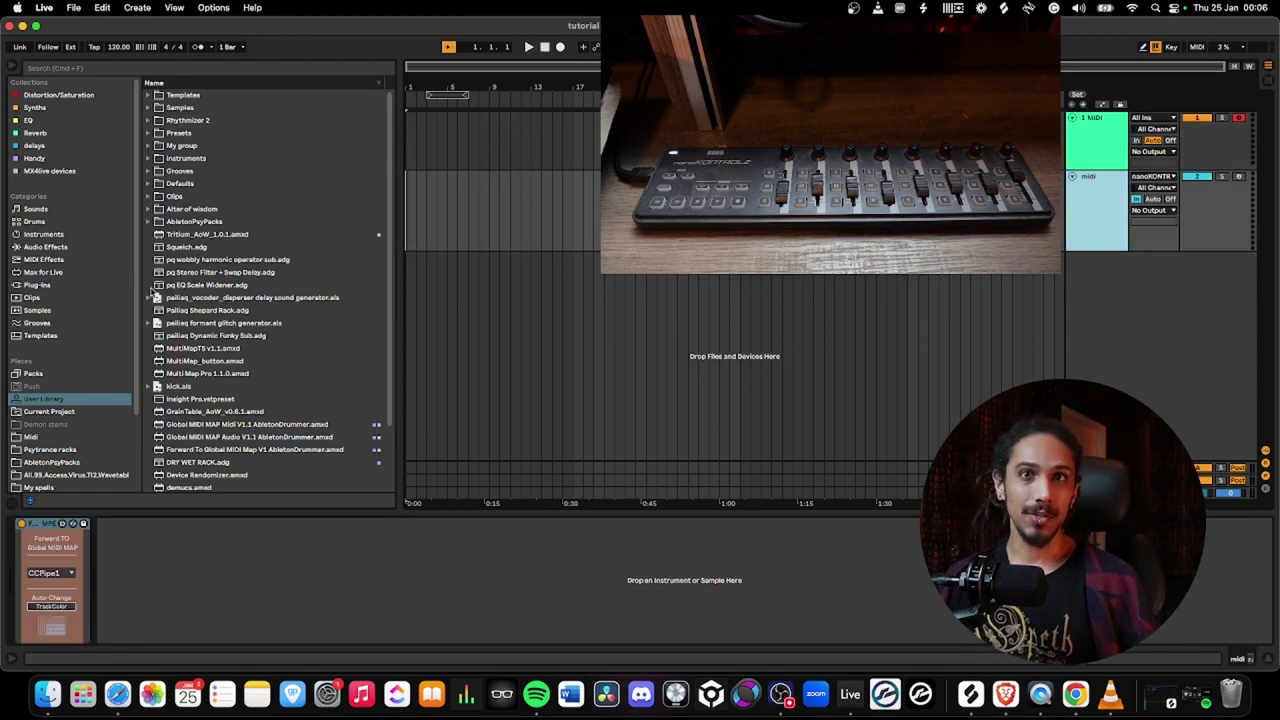
- Search the browser for 'tutorial' and select Tutorial rack mapped under Presets > Instruments > Instrument Rack
click(110, 69)
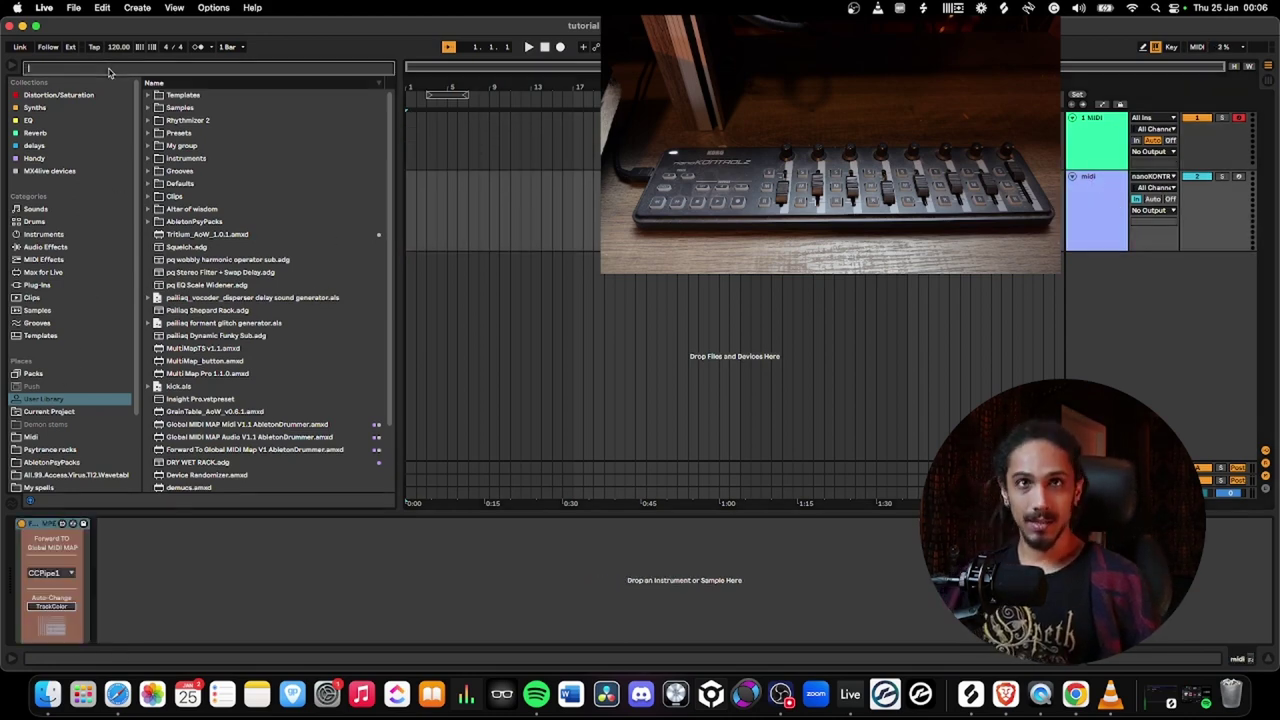
text(tutorial rack mapped)
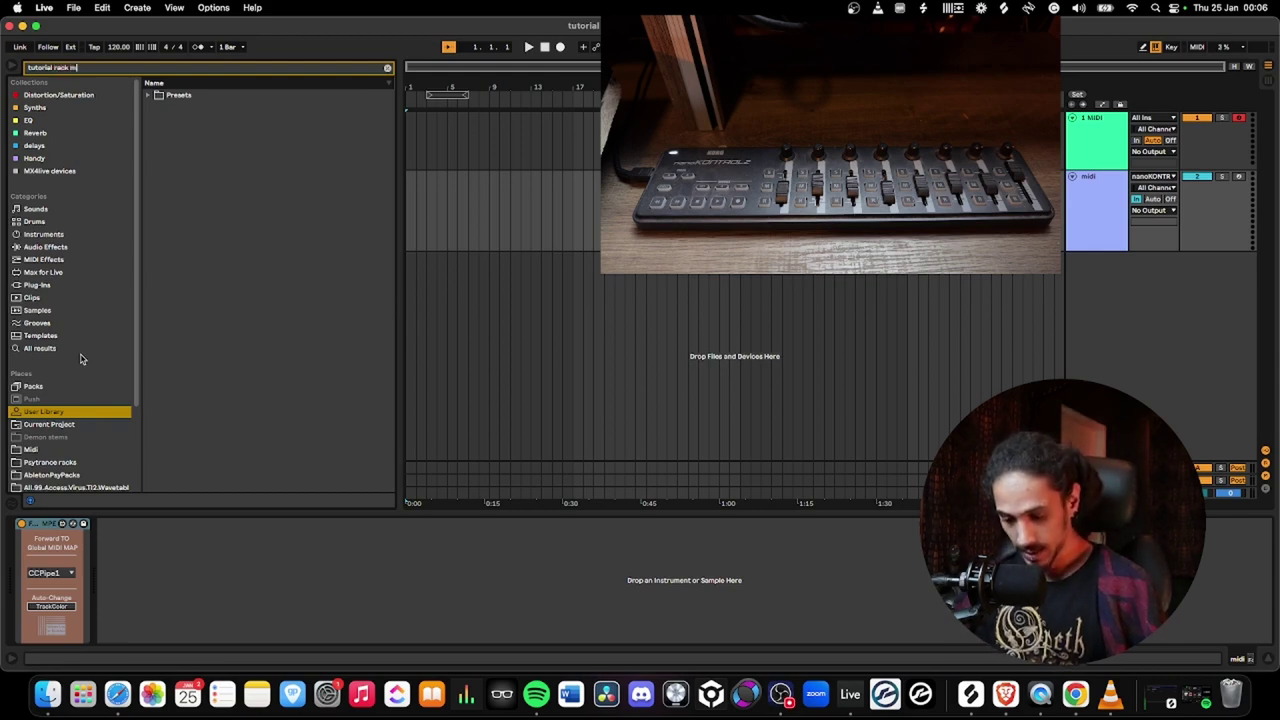
click(153, 97)
click(148, 95)
click(158, 108)
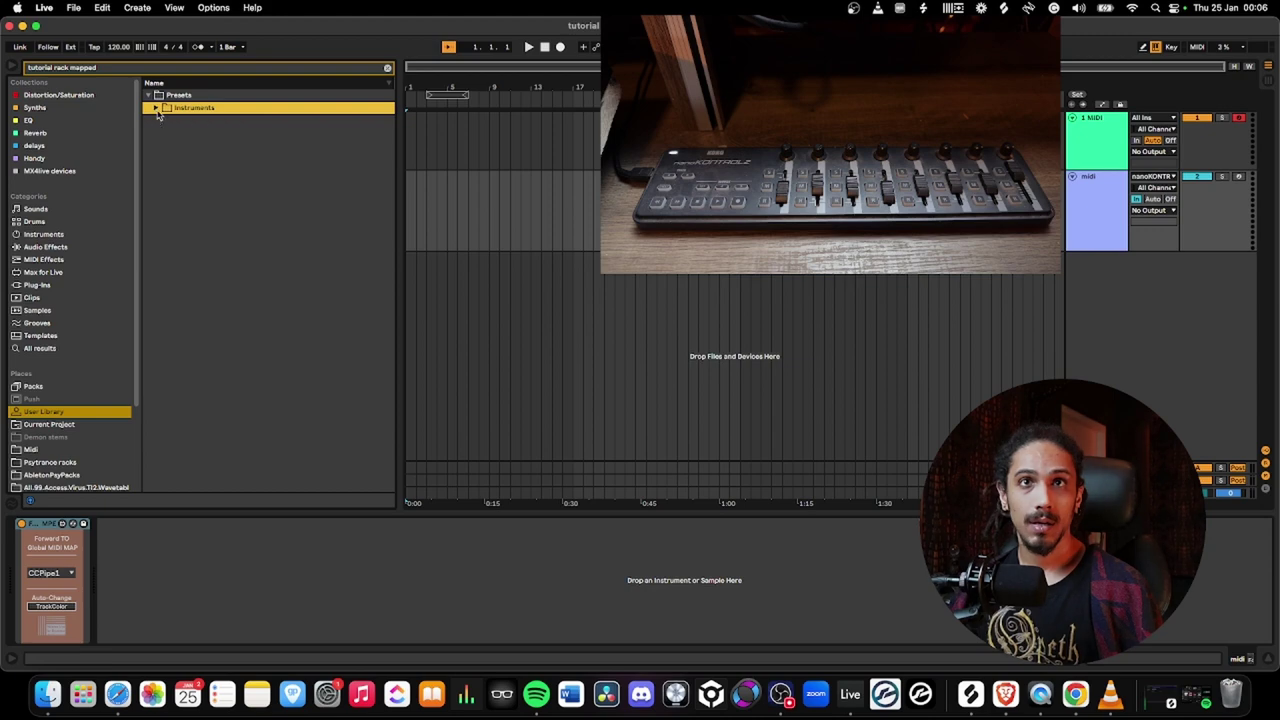
click(155, 108)
click(172, 121)
click(164, 121)
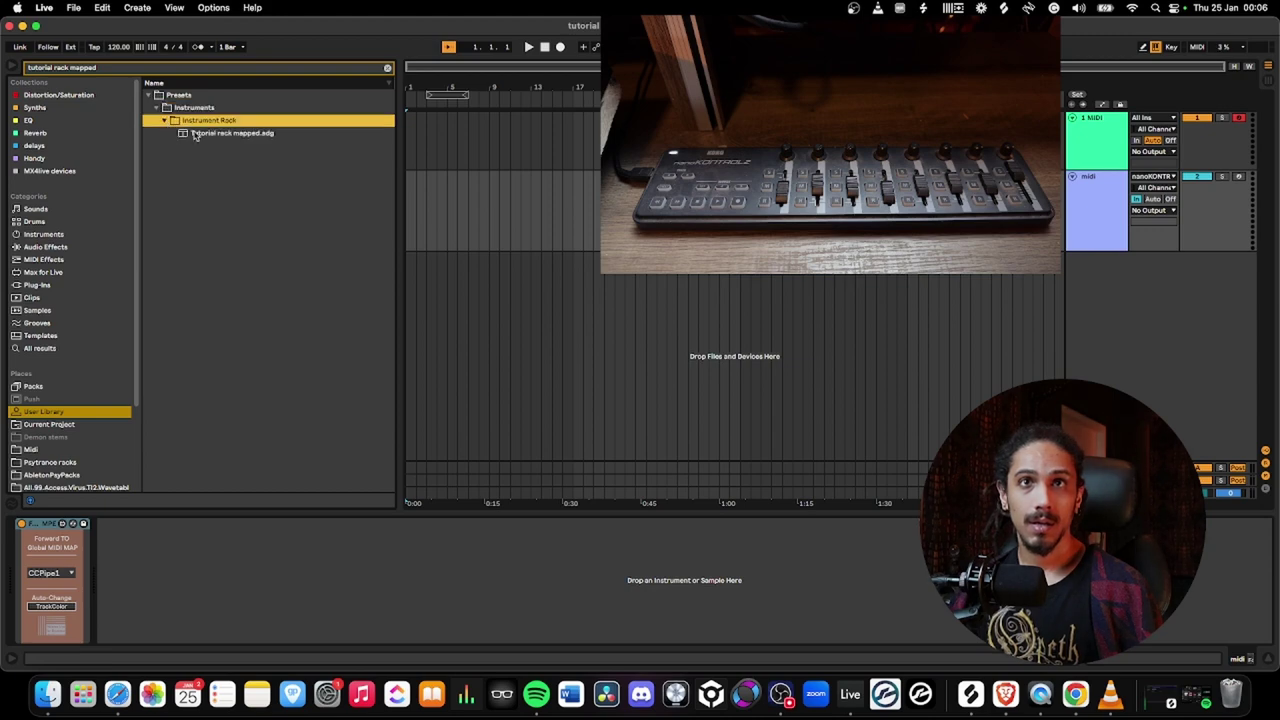
click(195, 134)
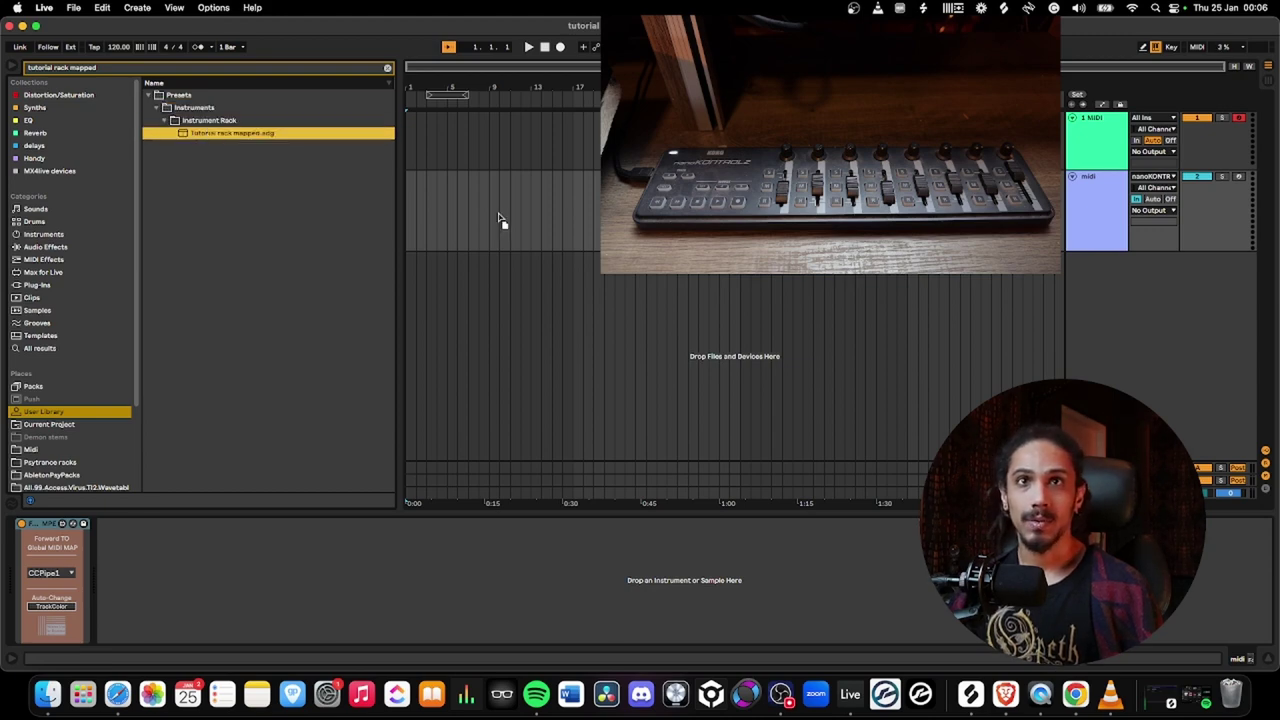
- Drag tutorial rack mapped.adg into the empty track area to create a new track holding the rack
drag(596, 240, 1058, 332)
drag(274, 40, 700, 22)
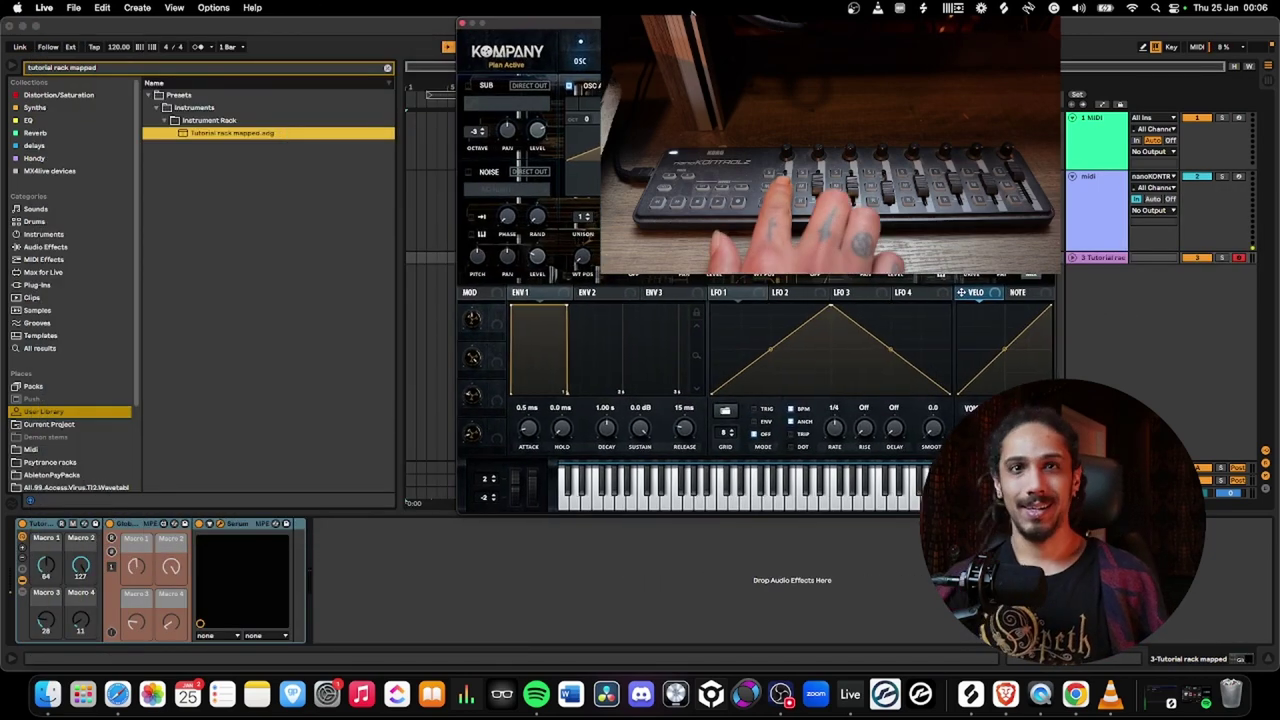